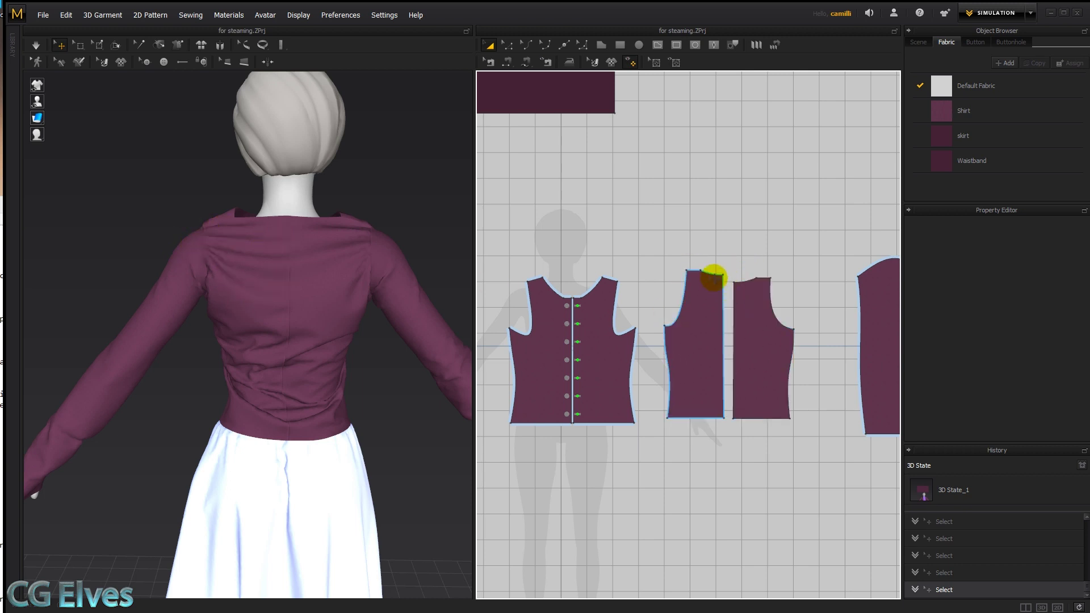
Select a bodice piece and ready the steam brush at a 102 mm size.
left_click(634, 309)
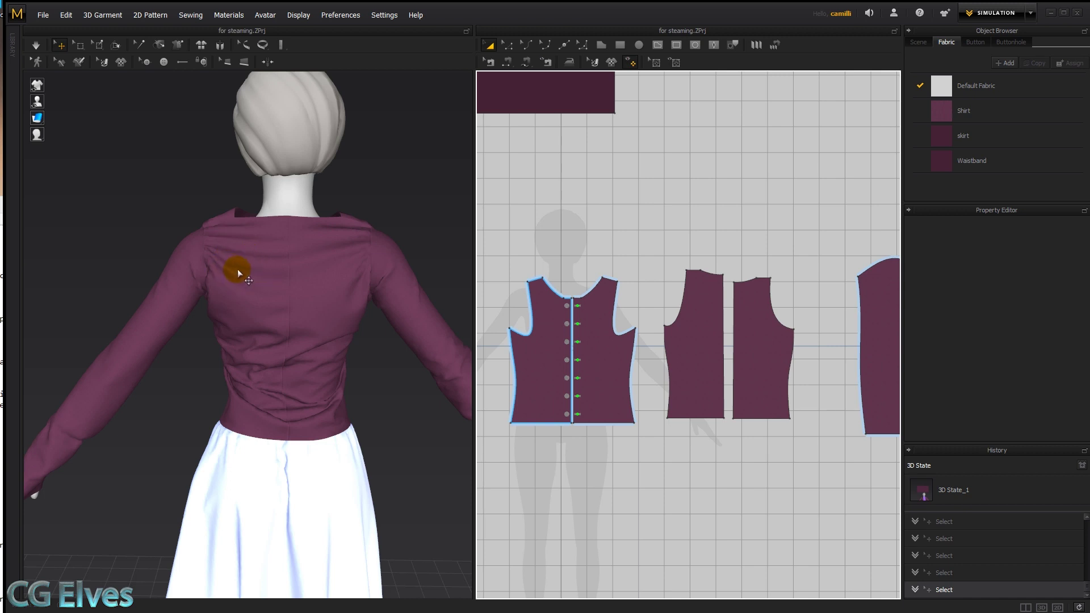
left_click(569, 63)
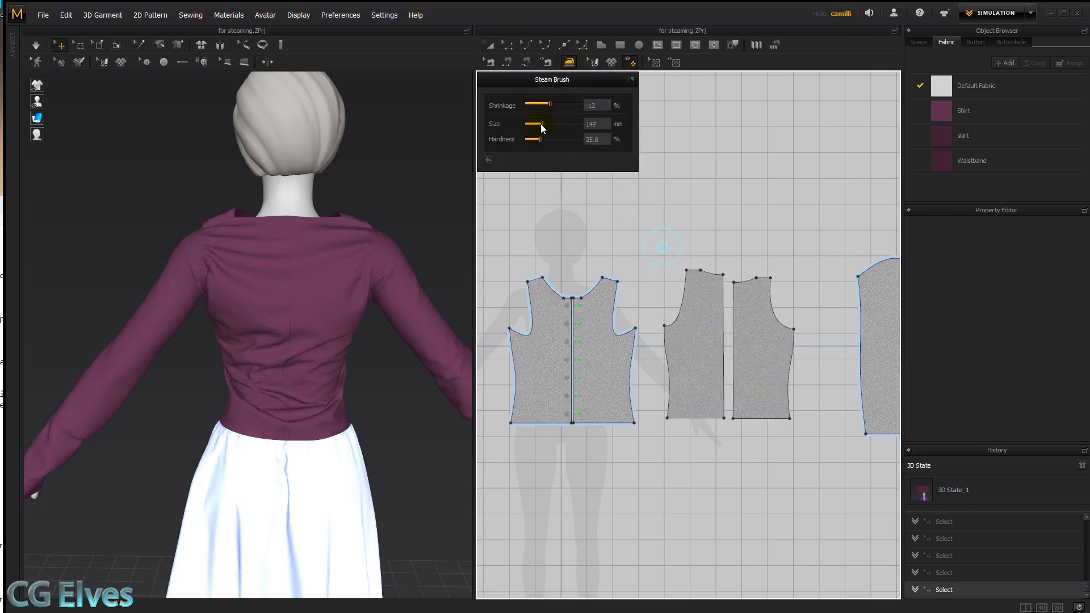
left_click_drag(543, 125, 539, 125)
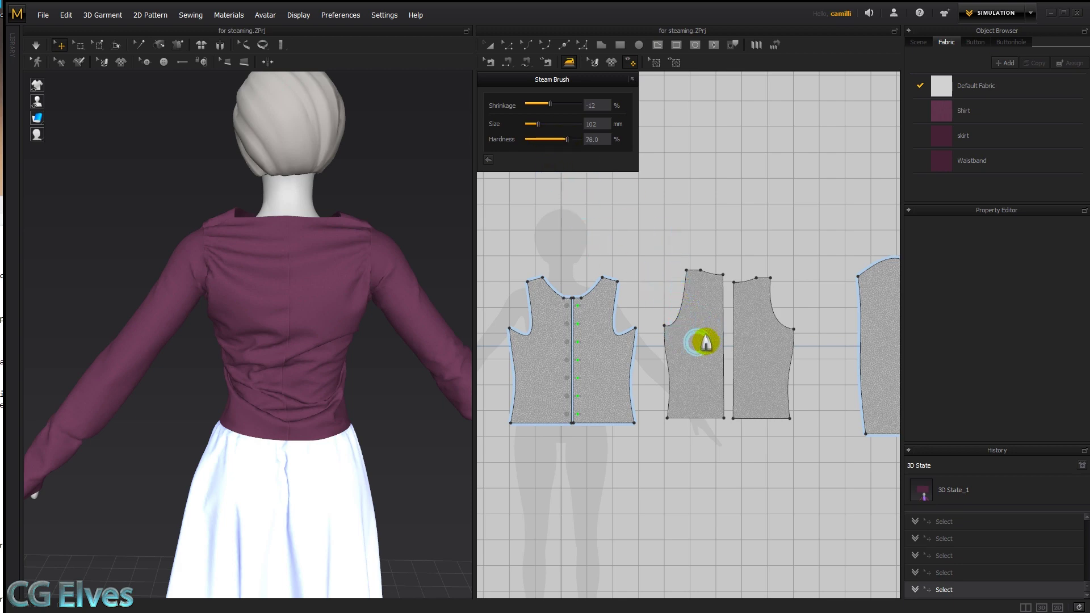
Try test steam strokes on the back panel, lower hardness, and undo both strokes.
left_click_drag(685, 315, 707, 330)
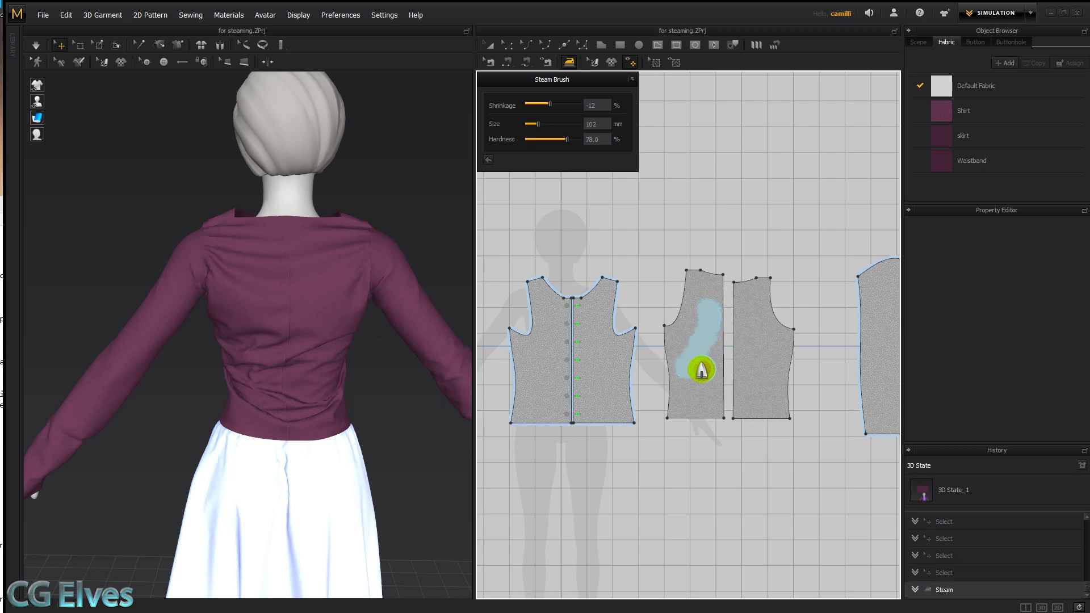
scroll(706, 363, "down", 3)
scroll(713, 357, "up", 6)
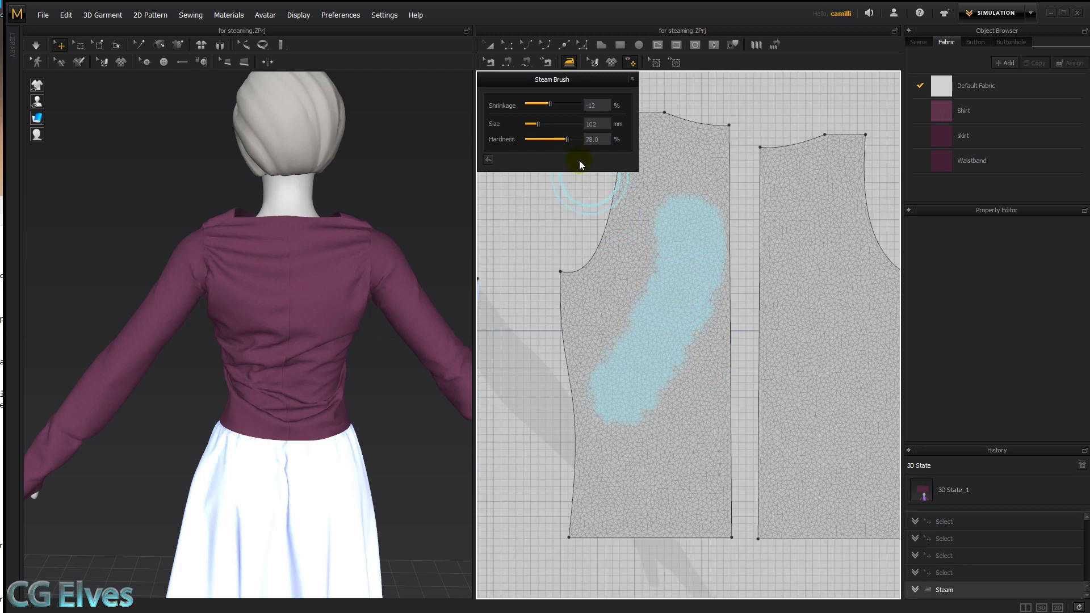
key("ctrl+z")
left_click_drag(567, 139, 551, 141)
mouse_move(623, 290)
left_mouse_down()
mouse_move(677, 260)
mouse_move(681, 243)
left_mouse_up()
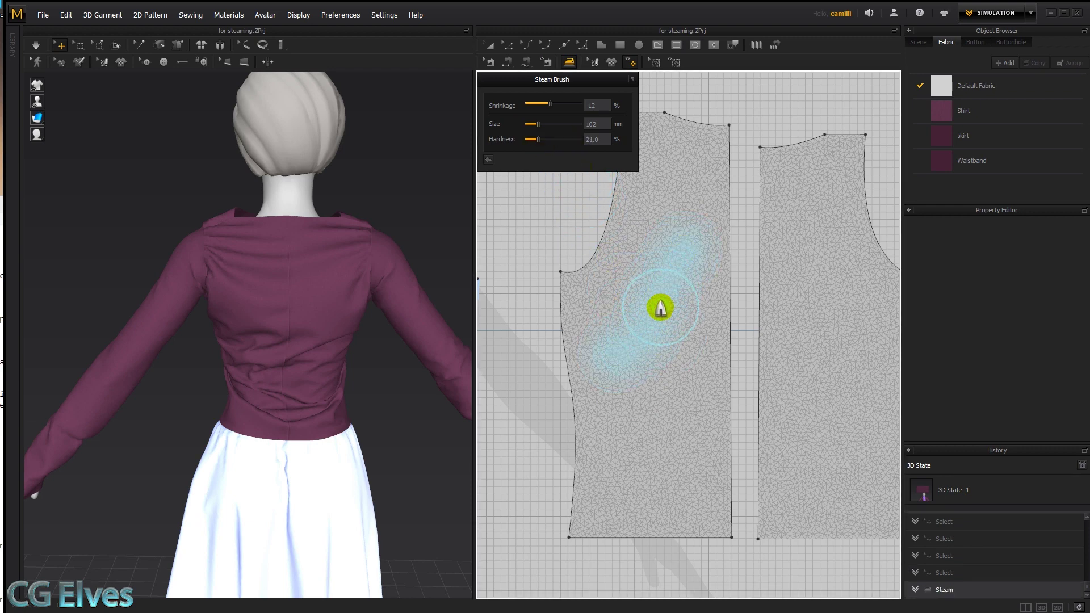
key("ctrl+z")
Raise brush hardness and steam the first back panel's armhole and upper area, simulating.
left_click_drag(539, 140, 552, 137)
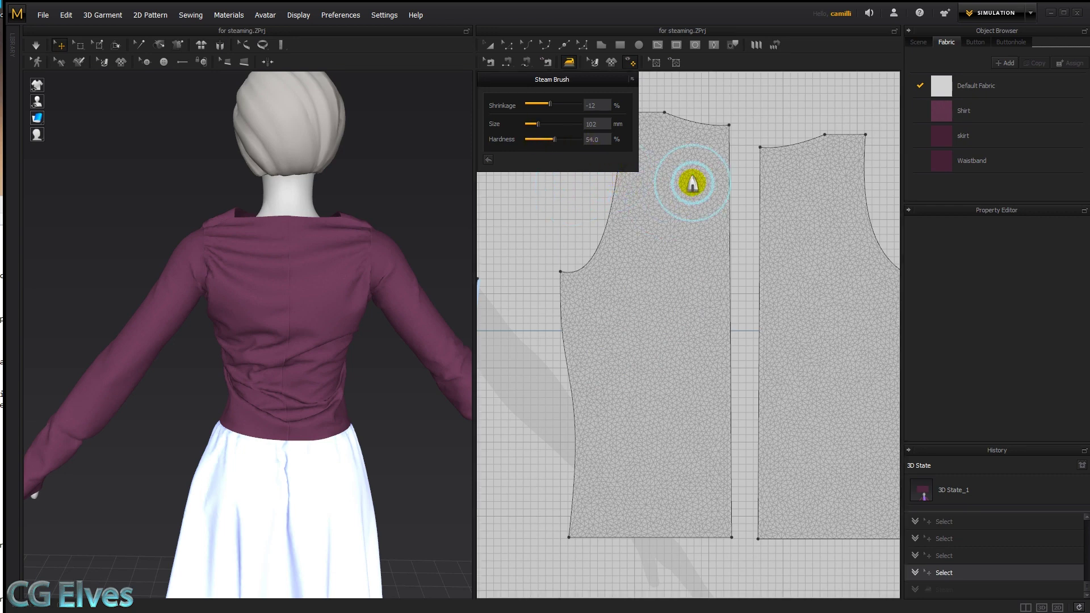
scroll(693, 183, "down", 3)
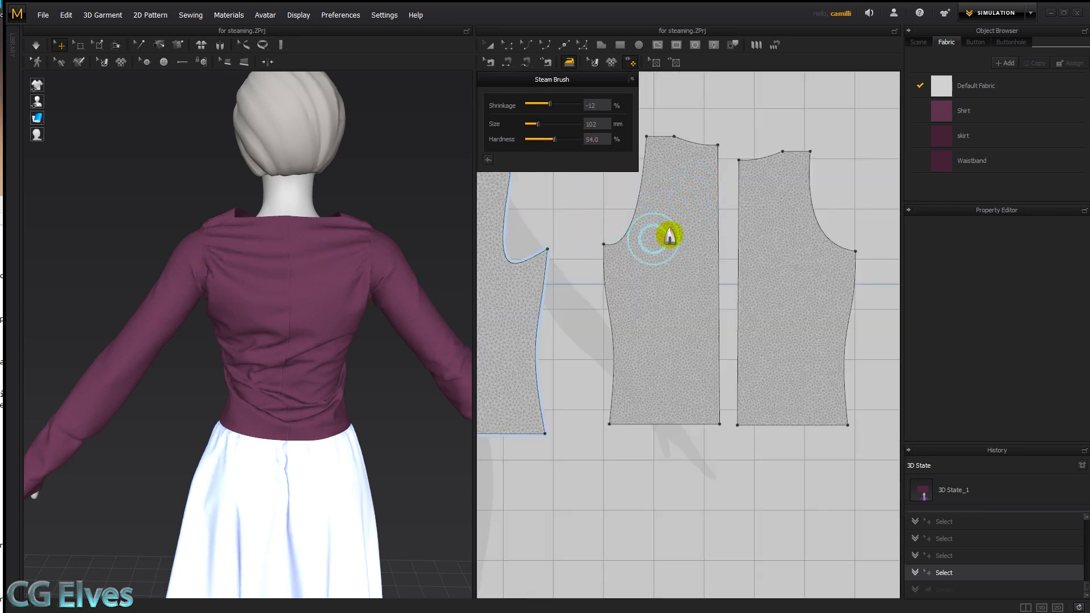
middle_click_drag(680, 168, 694, 239)
left_click_drag(664, 217, 668, 223)
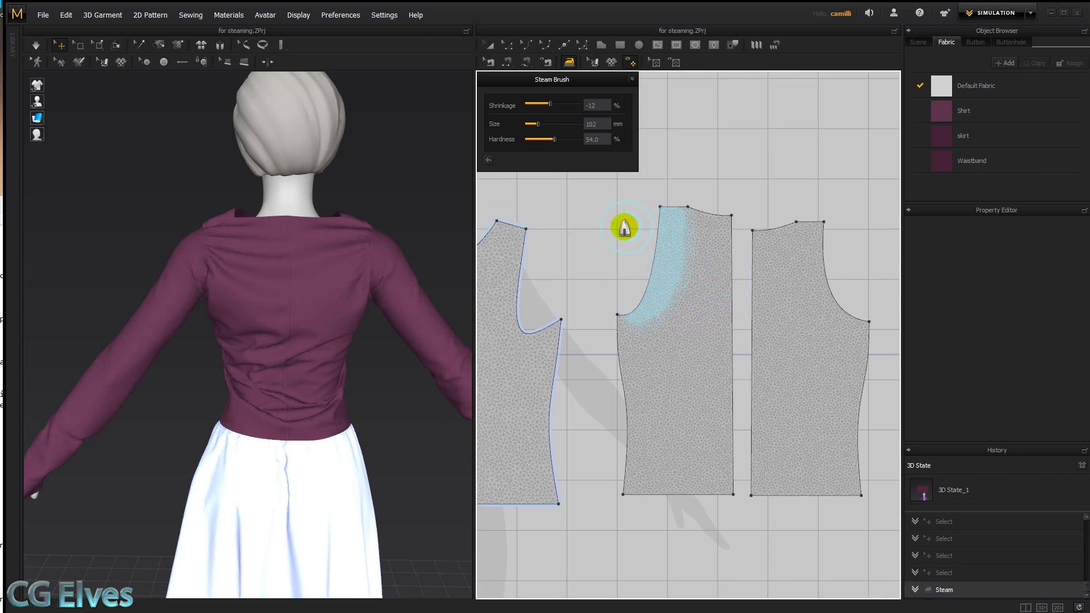
key("space")
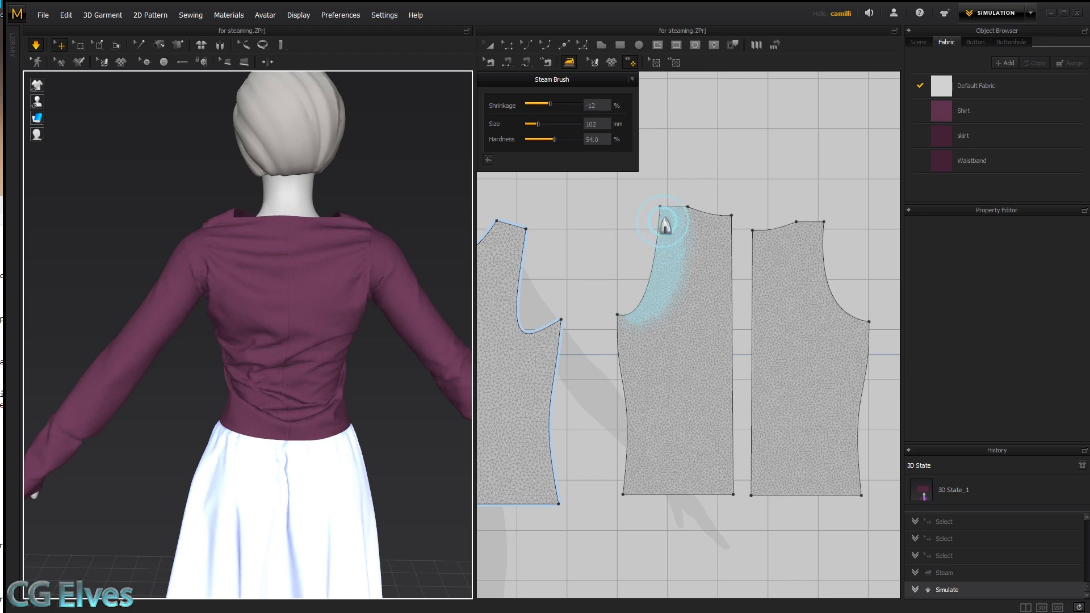
left_click_drag(662, 223, 648, 302)
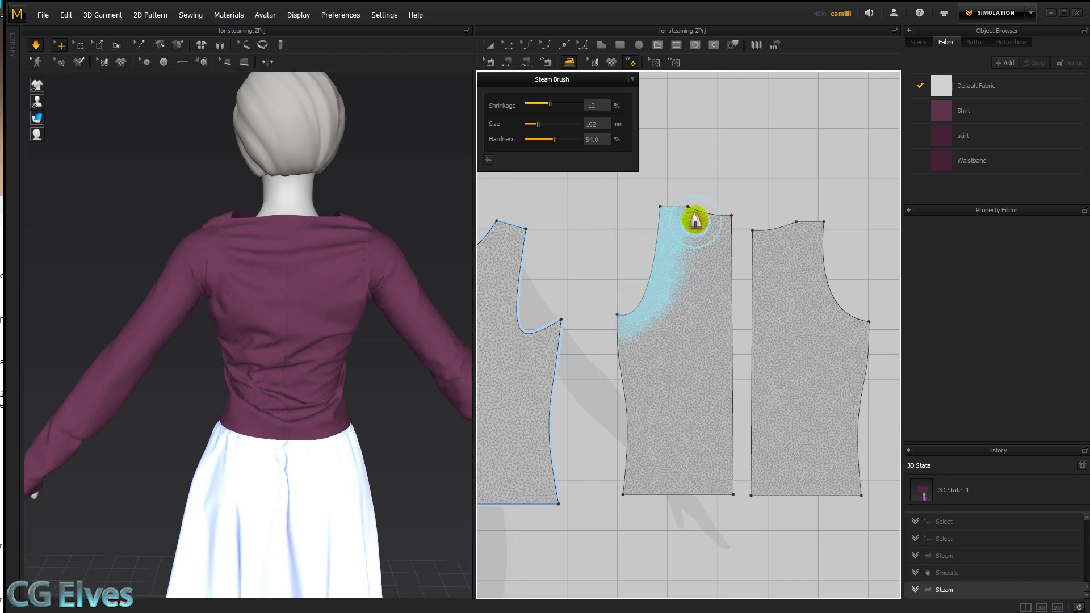
scroll(649, 207, "up", 4)
mouse_move(642, 196)
left_mouse_down()
mouse_move(713, 236)
mouse_move(652, 340)
mouse_move(707, 318)
mouse_move(642, 318)
mouse_move(664, 210)
mouse_move(658, 284)
mouse_move(642, 311)
mouse_move(662, 312)
mouse_move(683, 282)
mouse_move(681, 227)
left_mouse_up()
Steam the second back panel's upper area and shoulder plus light mid-panel steam, then inspect.
mouse_move(767, 230)
left_mouse_down()
mouse_move(768, 301)
mouse_move(803, 277)
mouse_move(813, 321)
mouse_move(822, 301)
left_mouse_up()
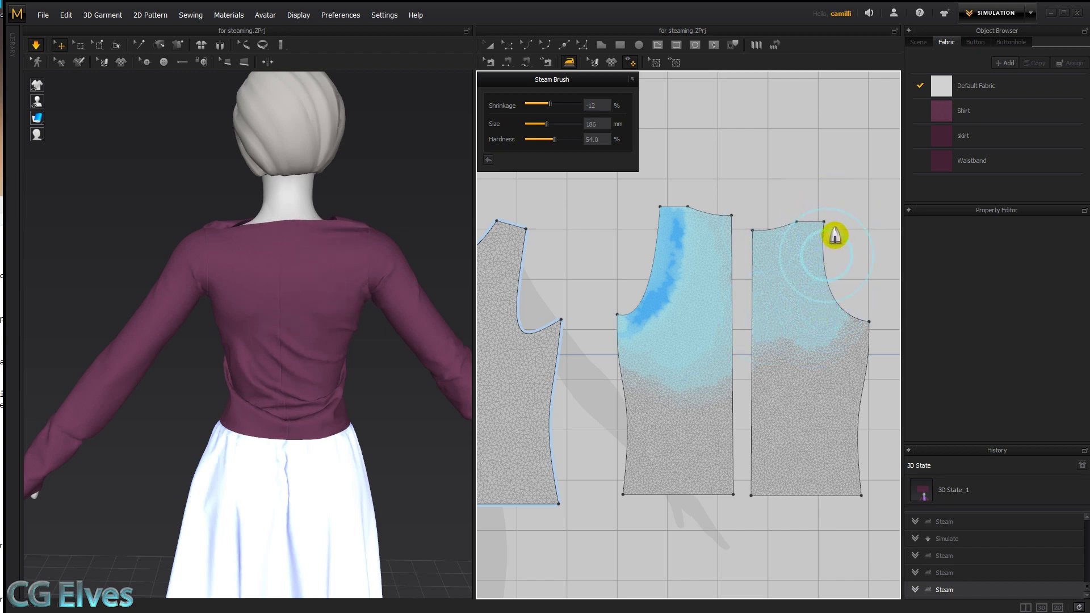
left_click_drag(829, 217, 801, 236)
left_click(801, 236)
mouse_move(737, 359)
left_mouse_down()
mouse_move(725, 370)
mouse_move(725, 418)
left_mouse_up()
left_click_drag(763, 352, 765, 356)
mouse_move(762, 423)
left_mouse_down()
mouse_move(774, 360)
mouse_move(795, 360)
left_mouse_up()
mouse_move(793, 402)
left_mouse_down()
mouse_move(801, 406)
mouse_move(786, 408)
left_mouse_up()
mouse_move(598, 418)
left_mouse_down()
mouse_move(637, 390)
mouse_move(628, 380)
mouse_move(645, 413)
mouse_move(667, 409)
mouse_move(676, 390)
mouse_move(686, 426)
left_mouse_up()
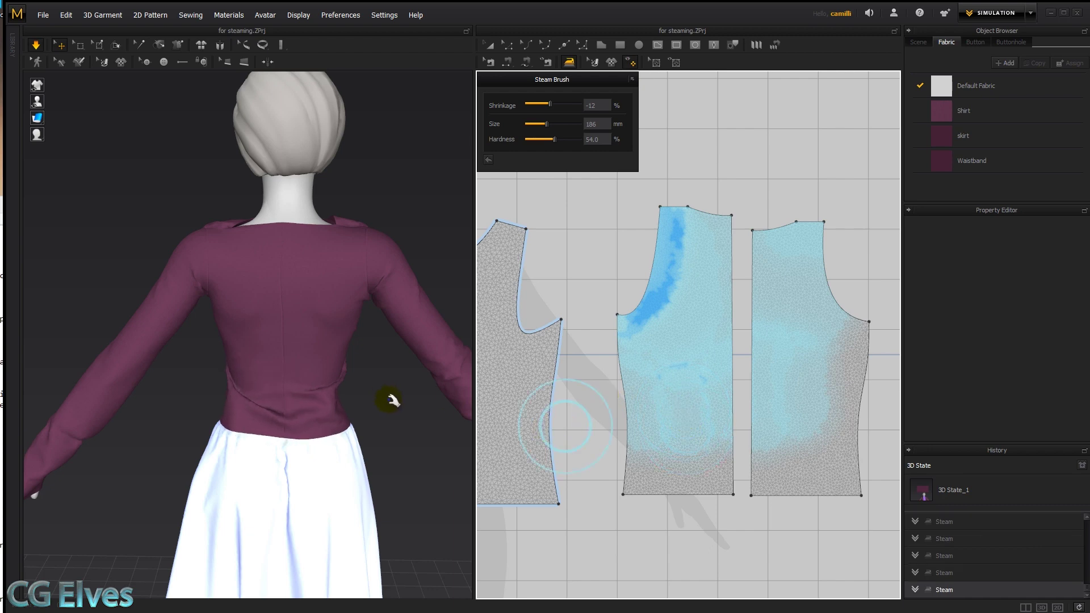
mouse_move(336, 340)
right_mouse_down()
mouse_move(385, 336)
mouse_move(335, 335)
mouse_move(285, 299)
right_mouse_up()
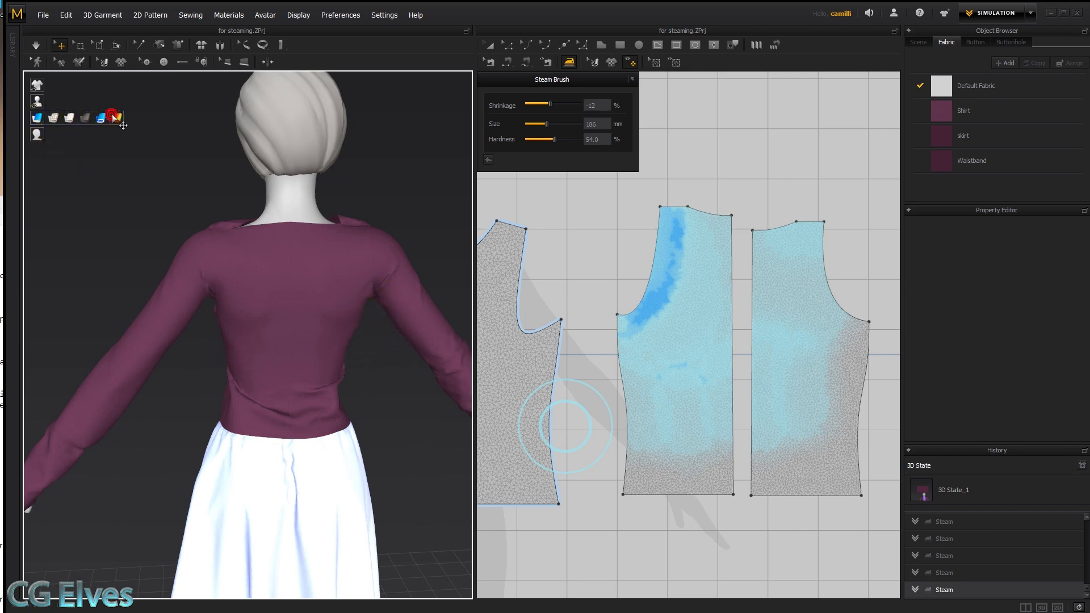
Check the Strain Map, touch up armhole steam, and return to Texture display.
left_click(116, 118)
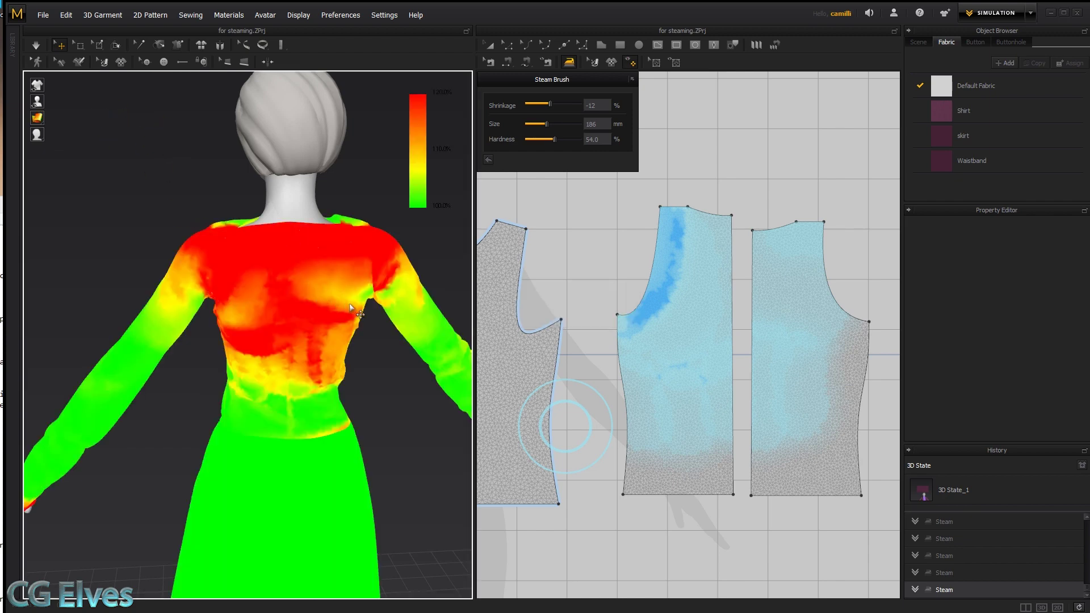
left_click_drag(762, 333, 578, 332)
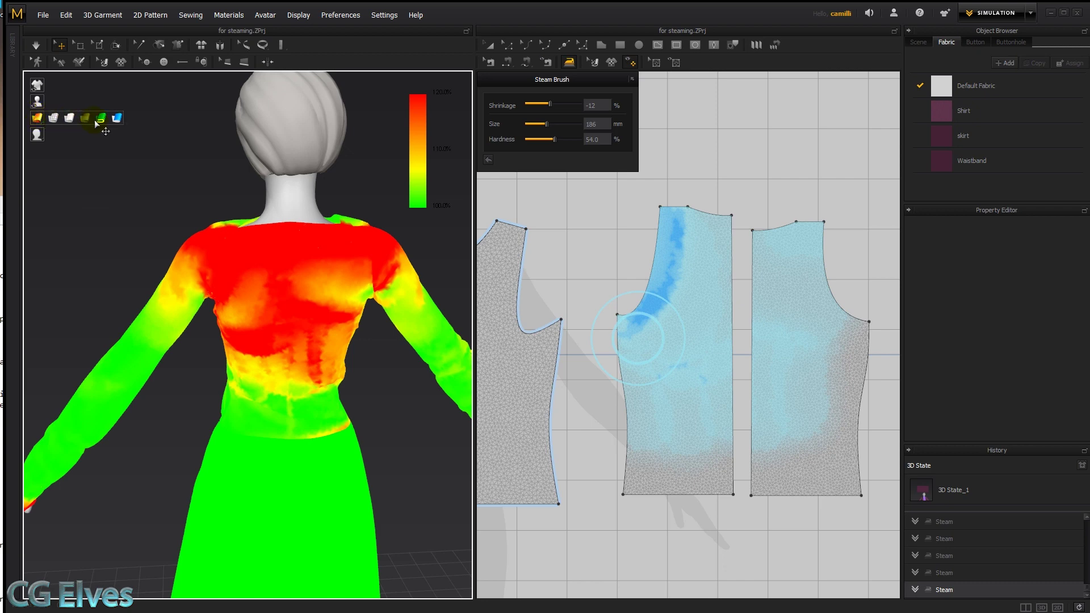
left_click(102, 119)
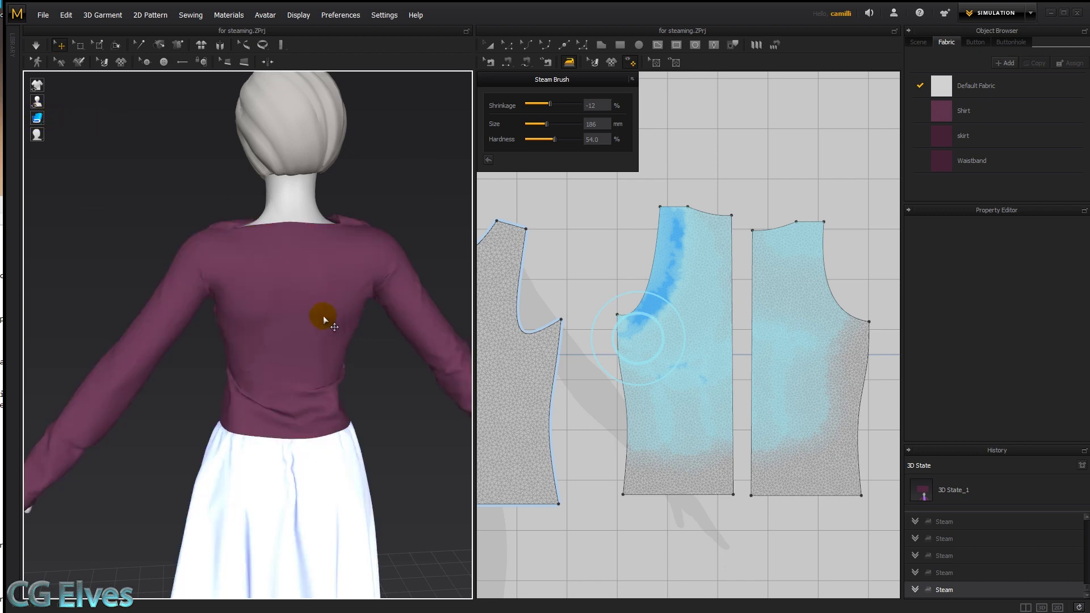
left_click_drag(698, 280, 684, 272)
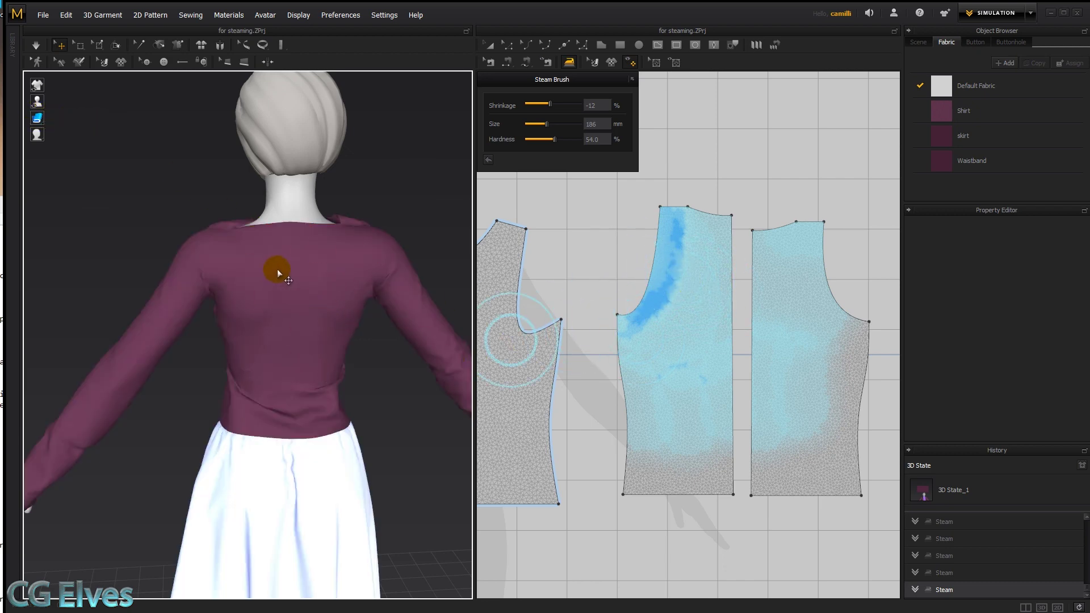
Orbit to the front of the avatar and steam the shirt fronts' neckline.
mouse_move(280, 267)
right_mouse_down()
mouse_move(259, 284)
mouse_move(441, 270)
right_mouse_up()
mouse_move(536, 312)
right_mouse_down()
mouse_move(662, 312)
mouse_move(791, 347)
right_mouse_up()
mouse_move(628, 287)
left_mouse_down()
mouse_move(618, 282)
mouse_move(596, 305)
left_mouse_up()
Simulate and steam the upper neckline of both left and right front pieces.
key("space")
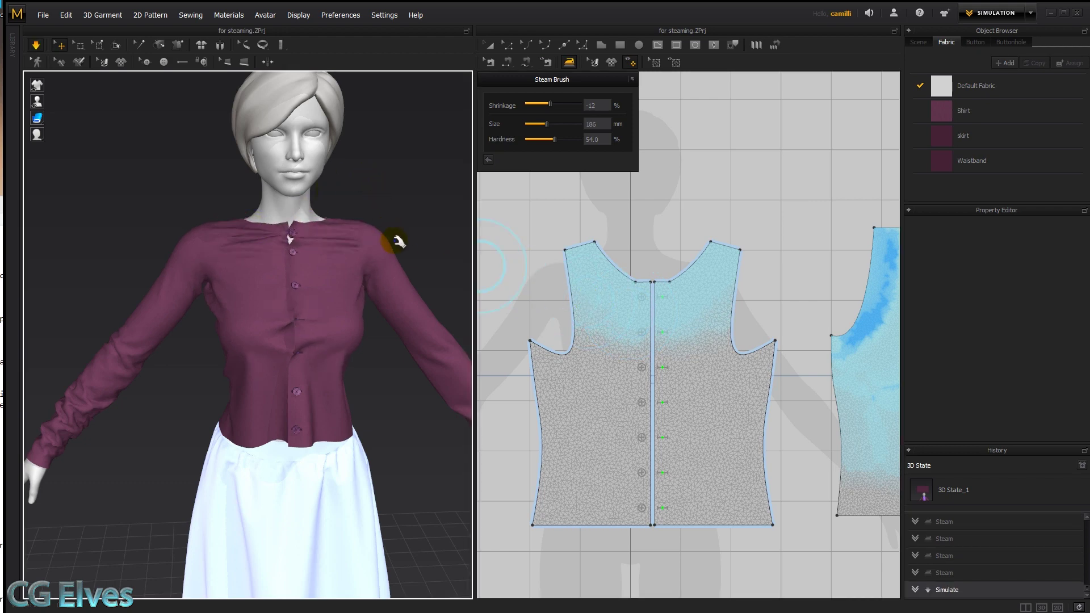
left_click_drag(585, 253, 612, 280)
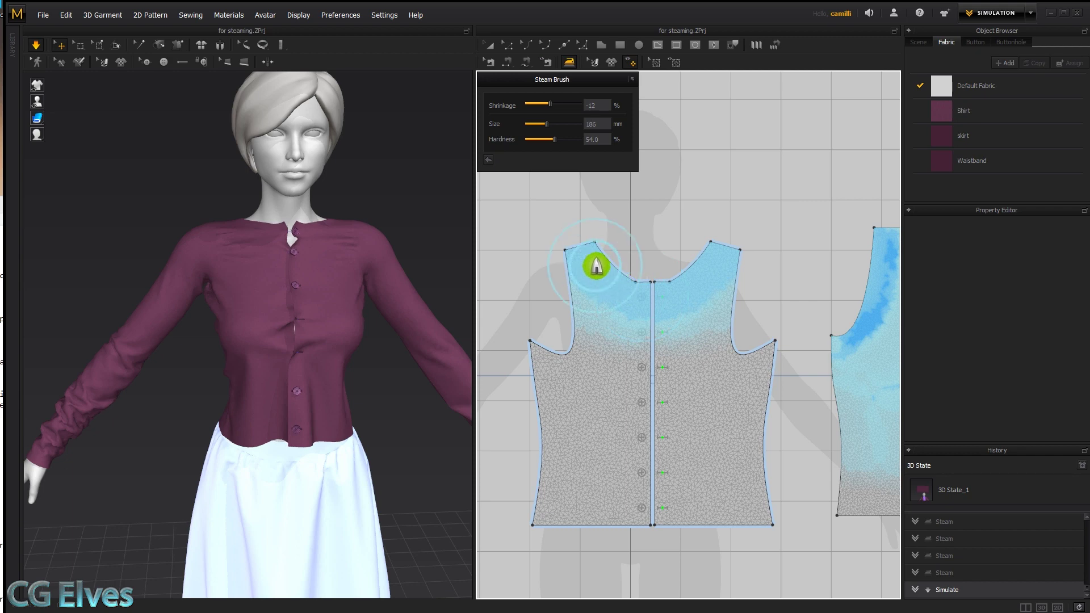
left_click_drag(613, 280, 586, 297)
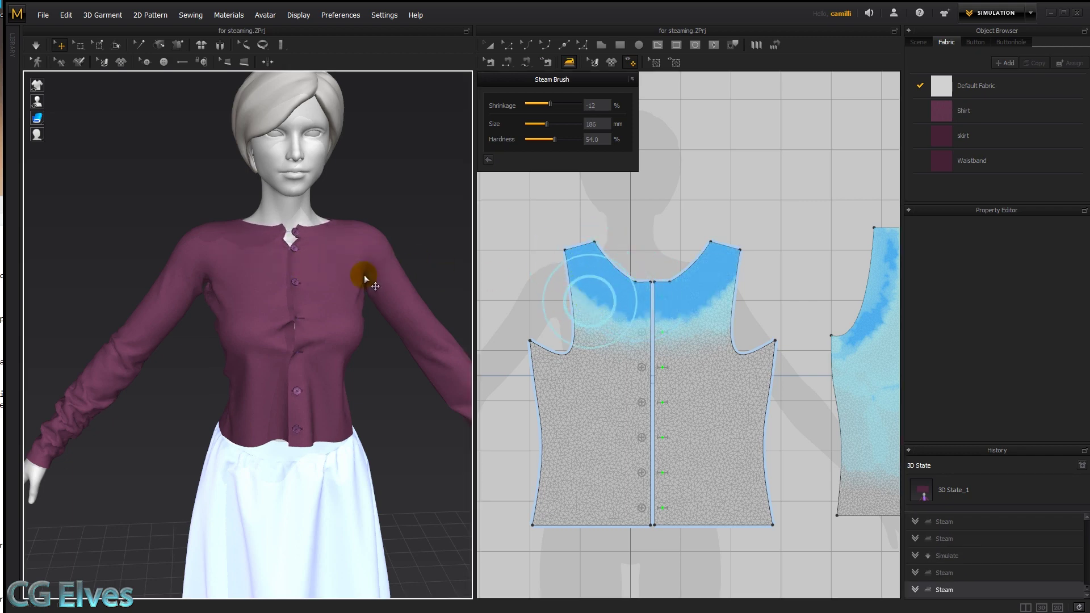
Steam the lower half of the sleeve, simulate, and switch the 3D display to Strain Map.
right_click_drag(363, 275, 311, 278)
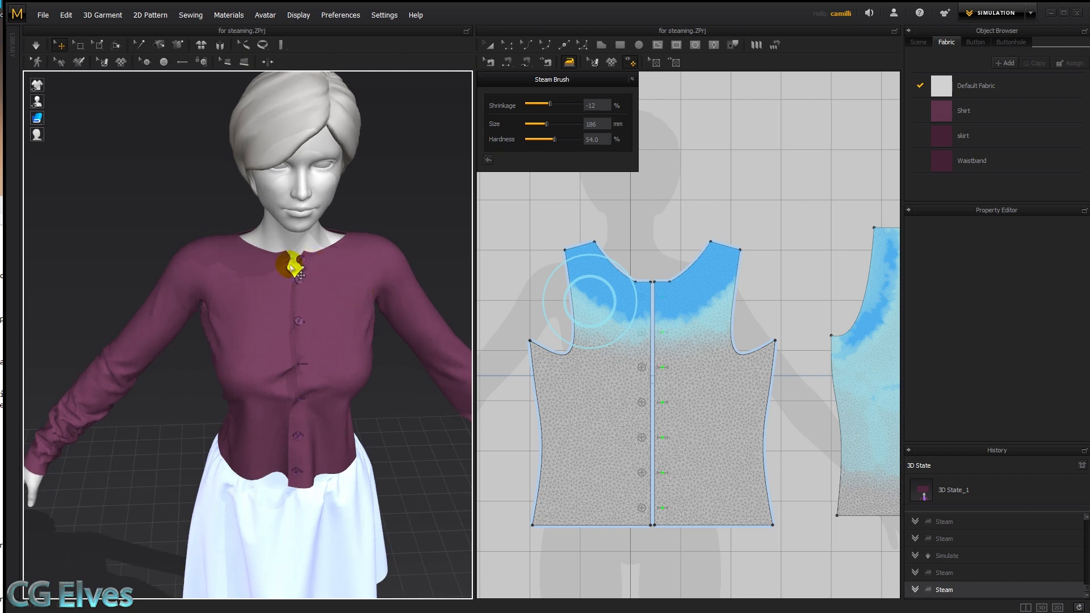
mouse_move(232, 287)
right_mouse_down()
mouse_move(251, 360)
mouse_move(107, 389)
right_mouse_up()
middle_click_drag(526, 453, 737, 375)
scroll(737, 375, "down", 3)
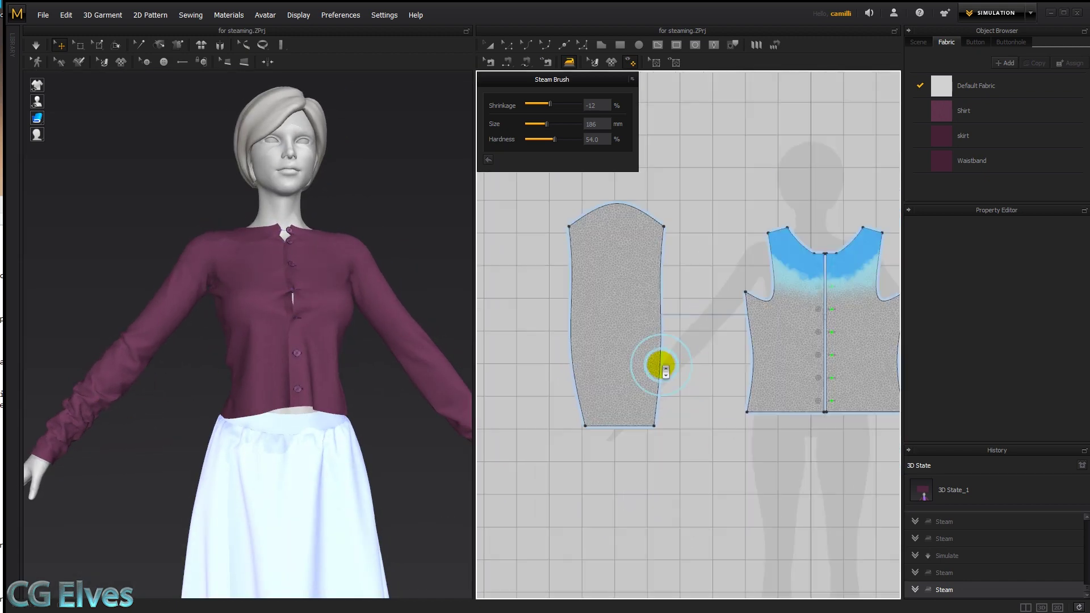
mouse_move(620, 377)
left_mouse_down()
mouse_move(639, 382)
mouse_move(646, 330)
mouse_move(653, 361)
left_mouse_up()
key("space")
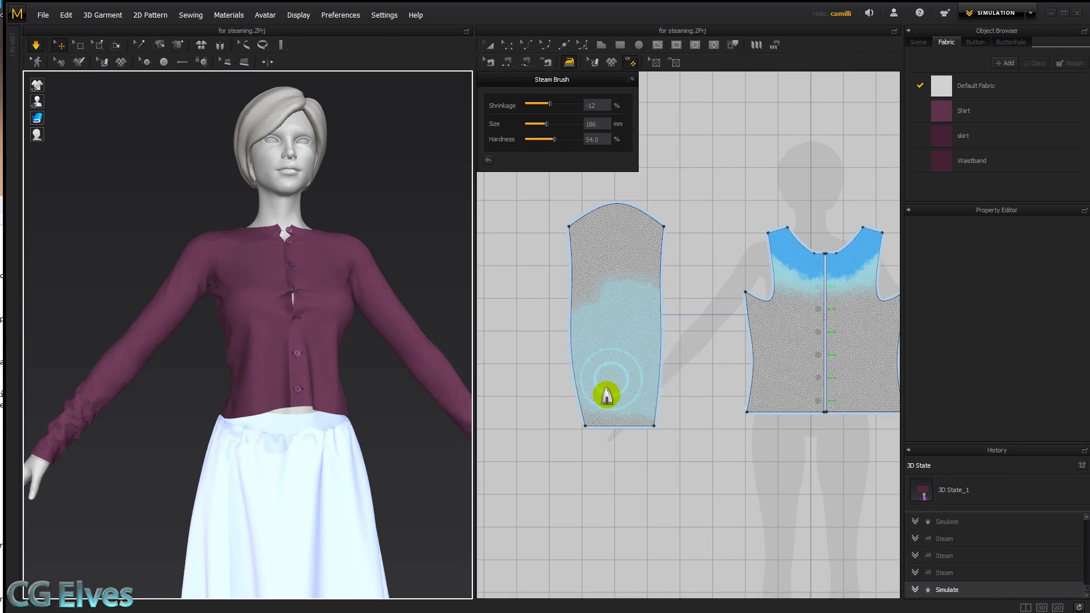
mouse_move(644, 353)
left_mouse_down()
mouse_move(598, 400)
mouse_move(645, 413)
mouse_move(594, 418)
mouse_move(646, 398)
mouse_move(584, 372)
mouse_move(613, 358)
mouse_move(477, 325)
left_mouse_up()
scroll(402, 341, "up", 3)
left_click(385, 360)
left_click_drag(40, 119, 95, 121)
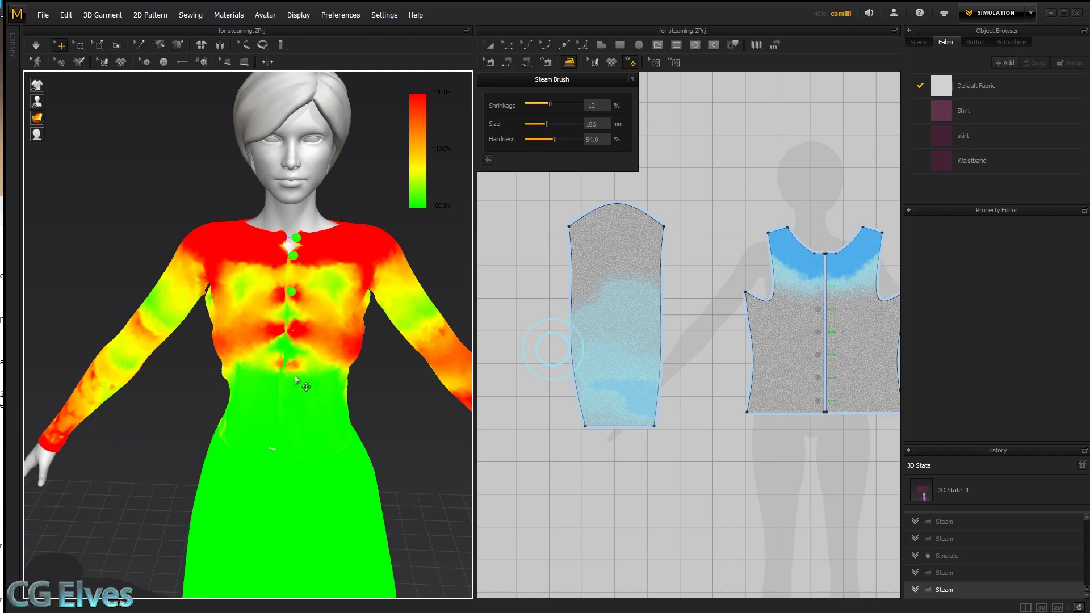
Fit all pattern pieces in the 2D view and restore the textured garment display.
left_click(637, 316)
scroll(681, 274, "down", 3)
scroll(664, 275, "down", 2)
right_click_drag(665, 275, 623, 348)
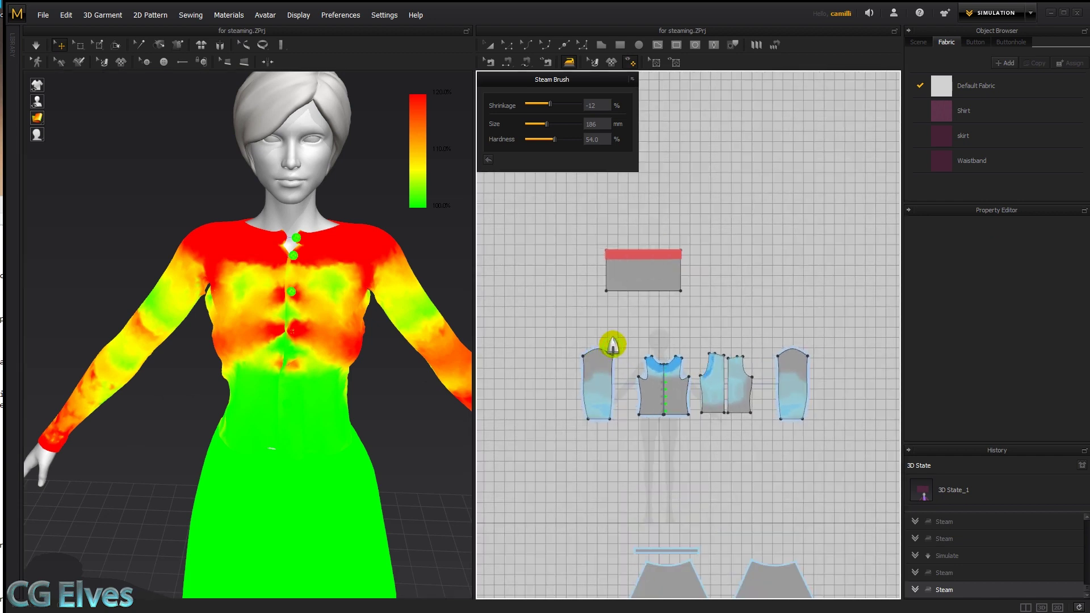
scroll(615, 345, "up", 3)
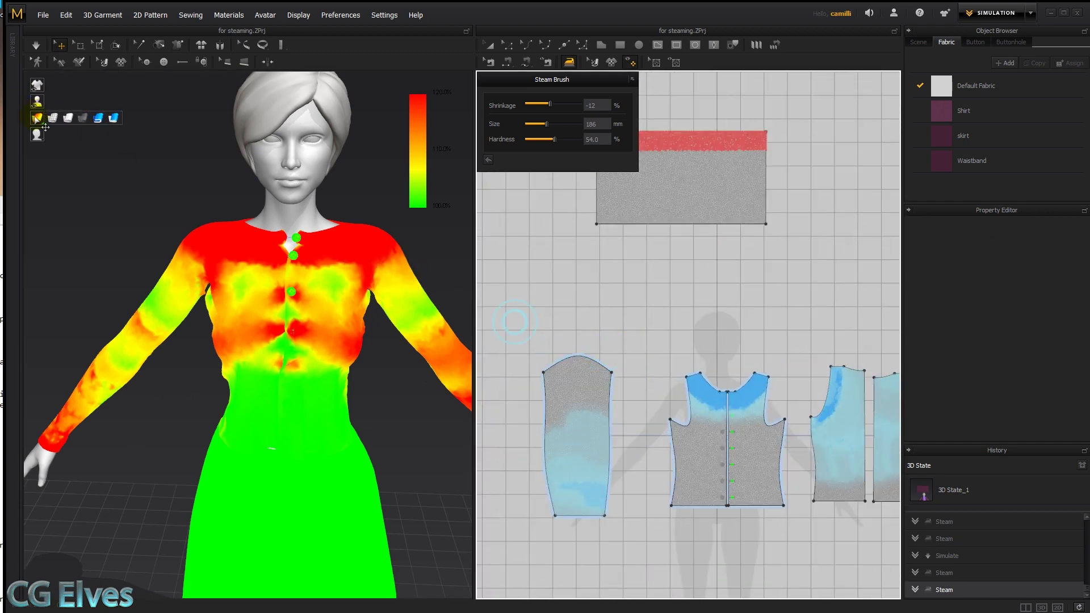
left_click(116, 117)
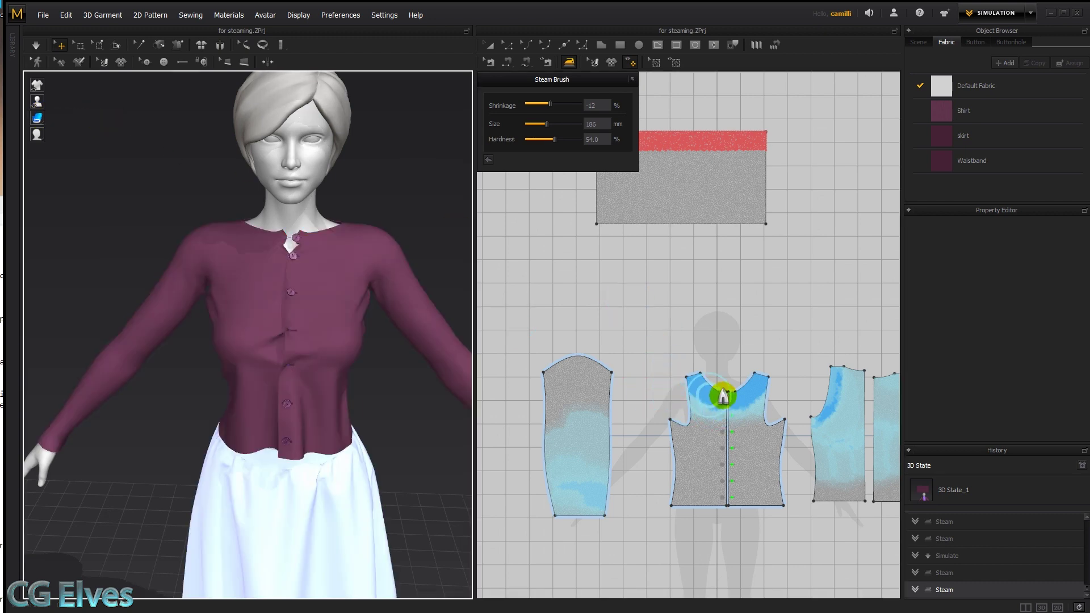
Steam-shrink the tops of the left front bodice and right back pieces.
left_click_drag(712, 399, 699, 375)
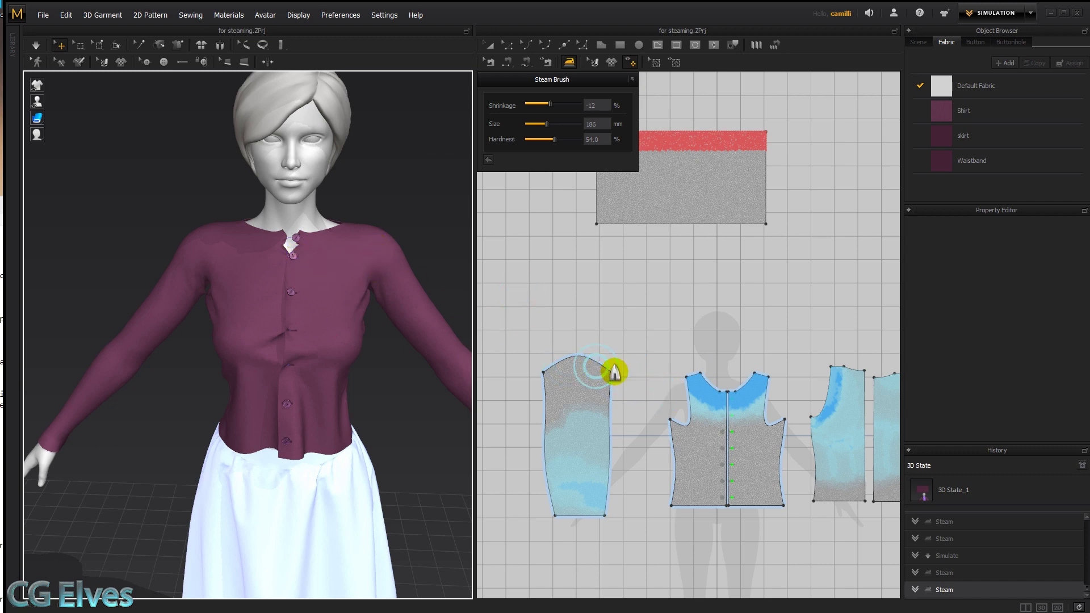
middle_click_drag(828, 401, 787, 363)
left_click_drag(786, 363, 802, 360)
Exit the steam brush, clear the selection, and orbit to inspect the second project's tank top.
left_click(490, 46)
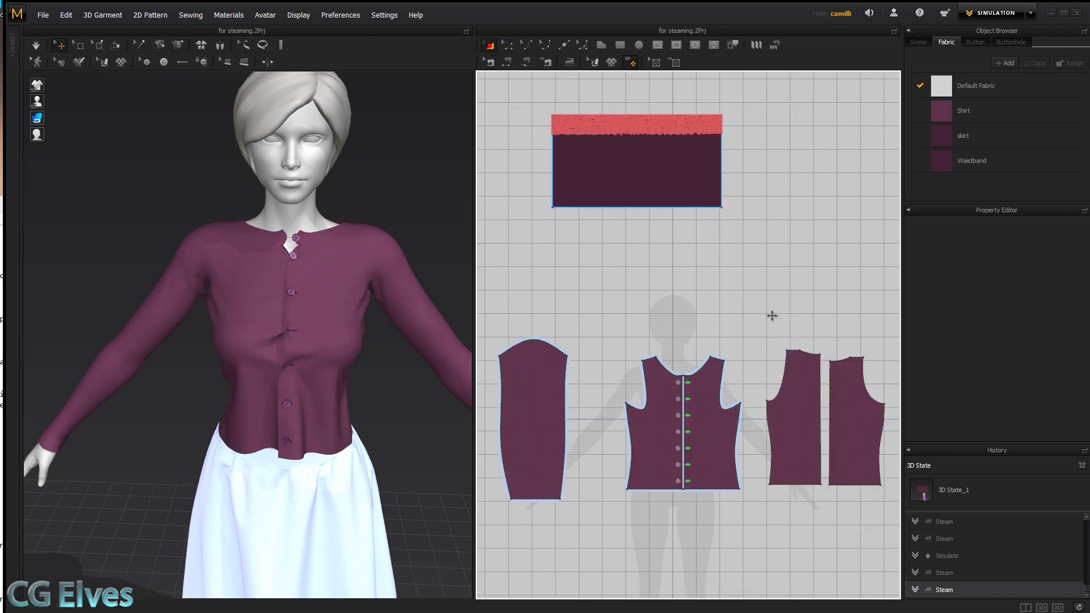
left_click(790, 350)
left_click(788, 275)
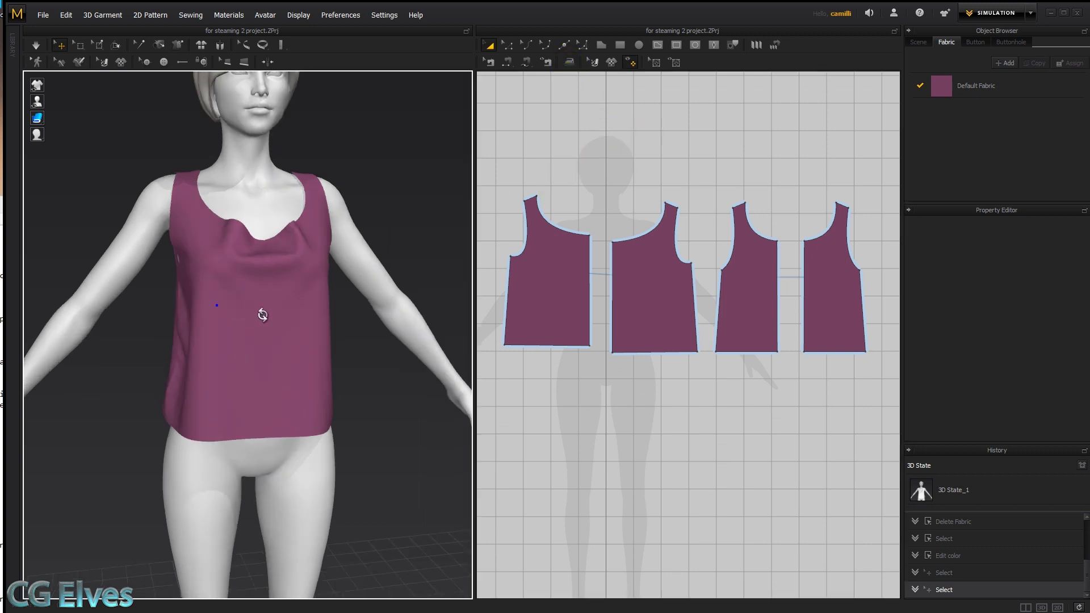
mouse_move(263, 315)
right_mouse_down()
mouse_move(448, 319)
mouse_move(263, 346)
mouse_move(237, 312)
mouse_move(219, 316)
right_mouse_up()
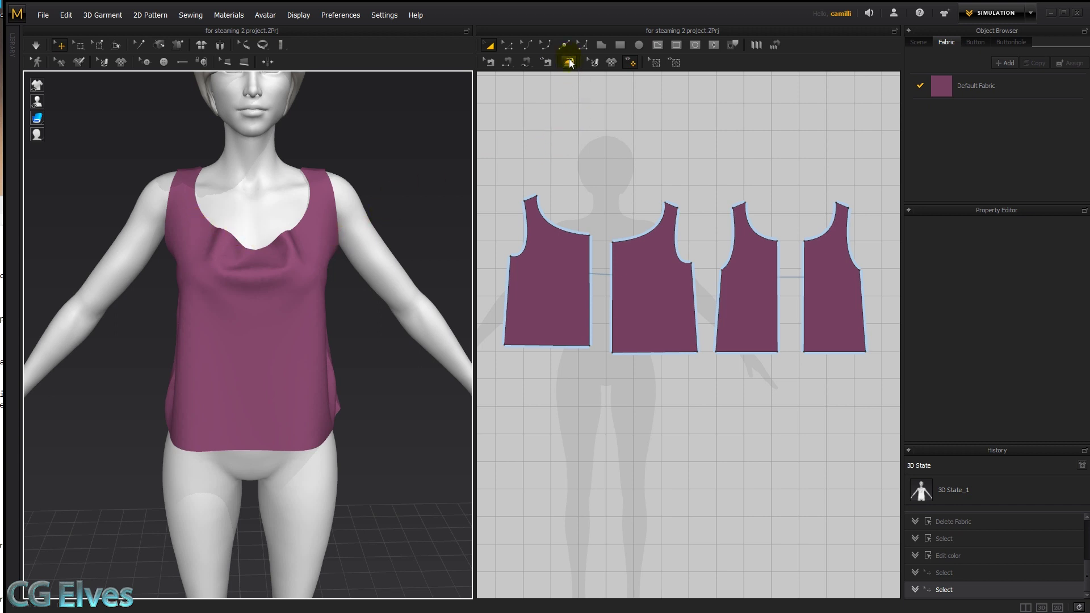
Make the whole front neckline elastic, simulate to see the gathers, then turn elastic off.
key("z")
left_click(568, 220)
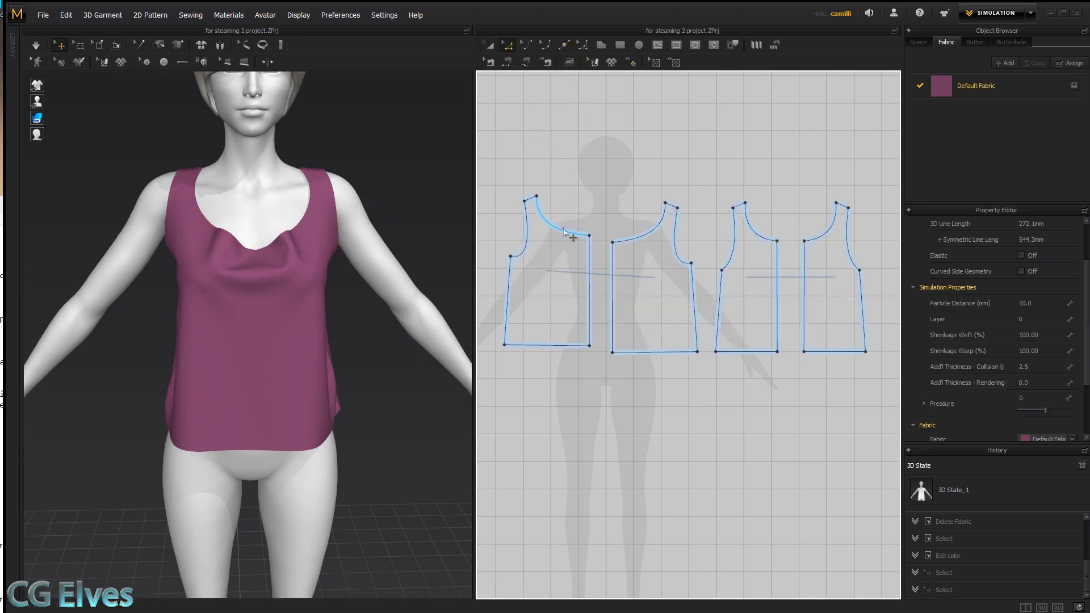
left_click(1022, 256)
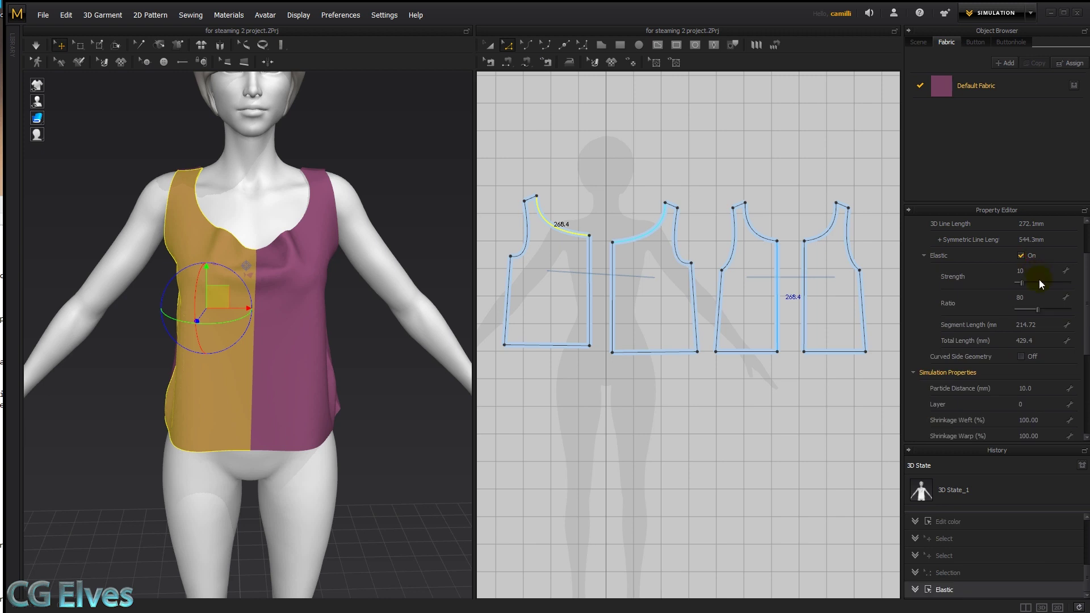
key("space")
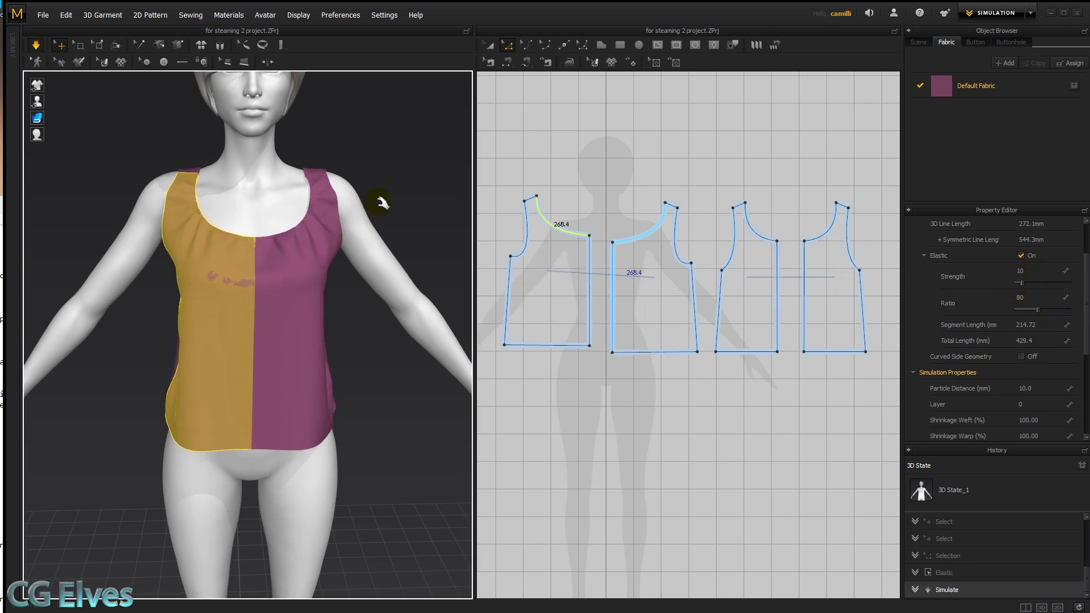
left_click(392, 177)
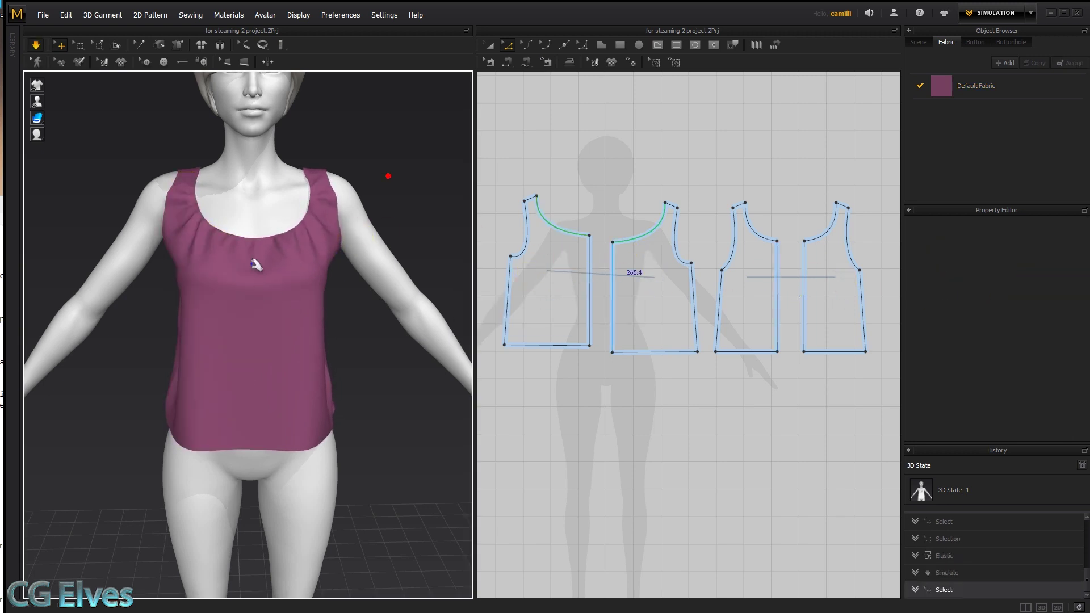
left_click(564, 226)
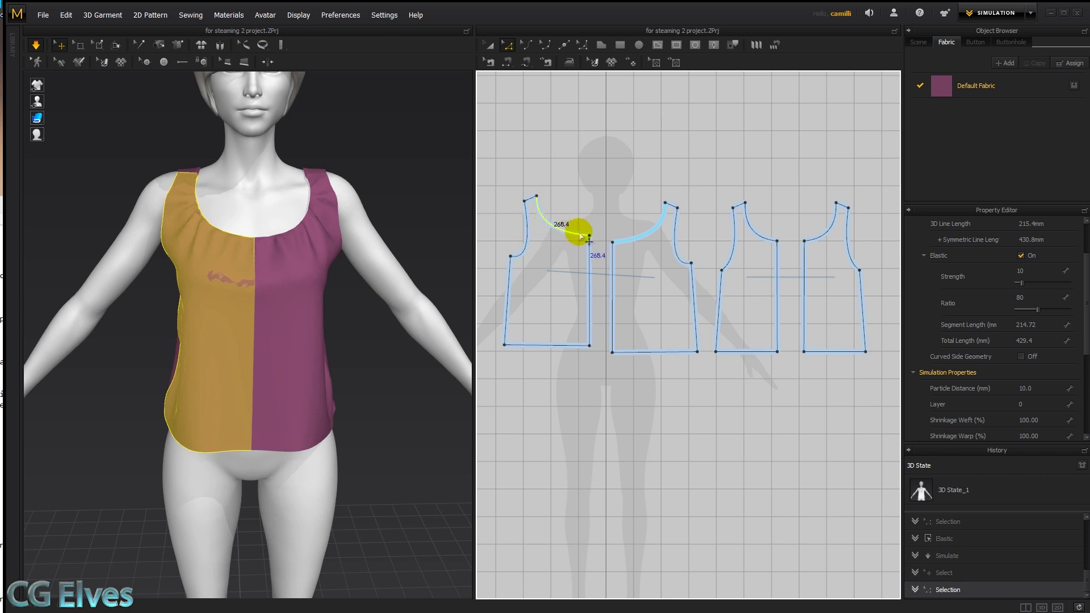
left_click(1022, 256)
Split the front neckline with a new point to isolate a center-front segment, then simulate.
key("v")
left_click(547, 222)
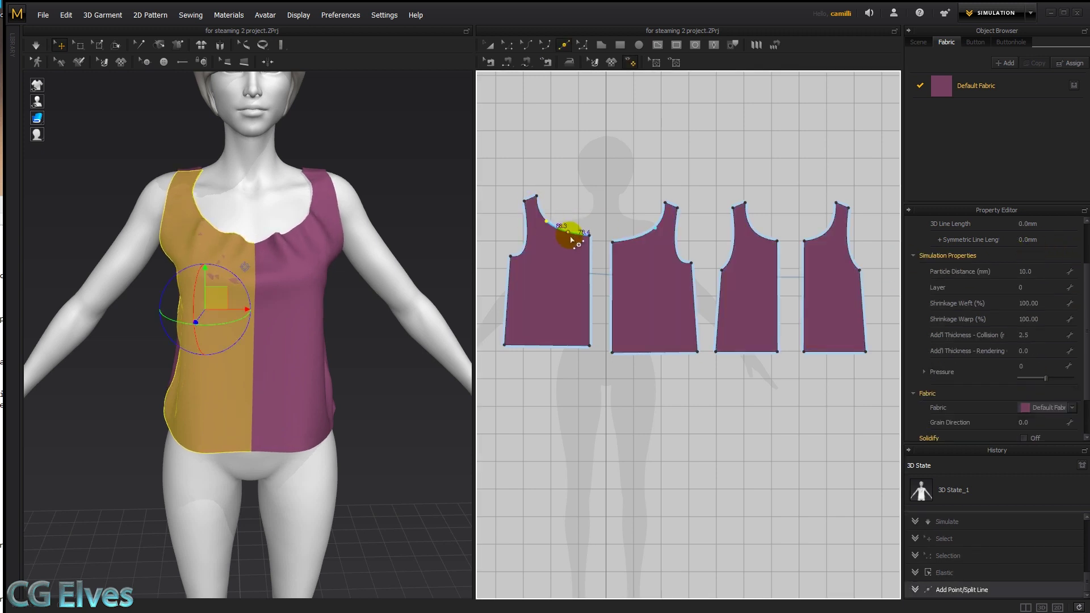
key("z")
left_click(566, 230)
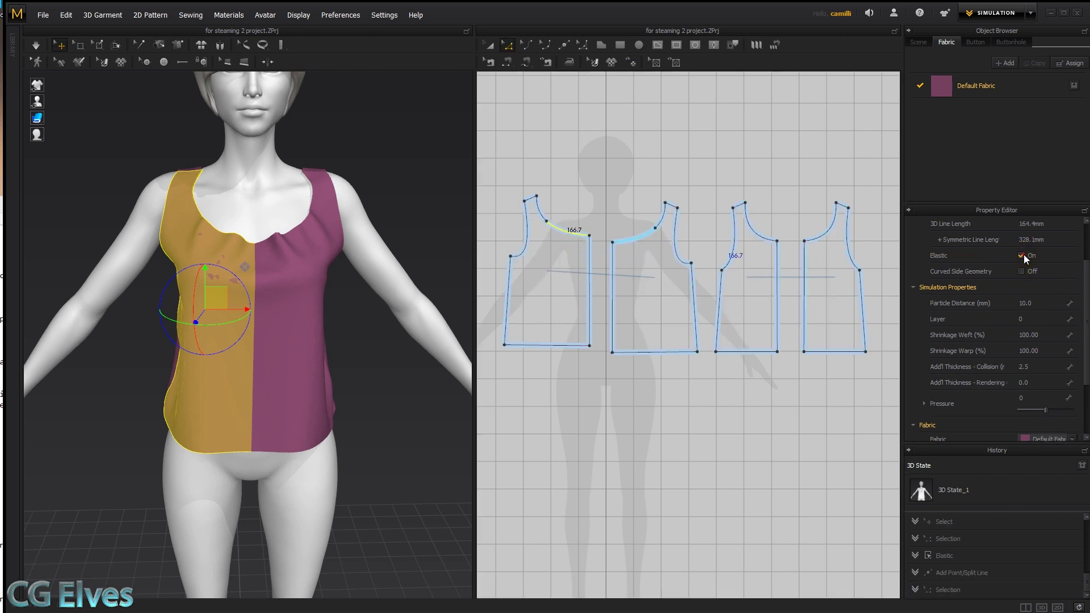
left_click(408, 210)
key("space")
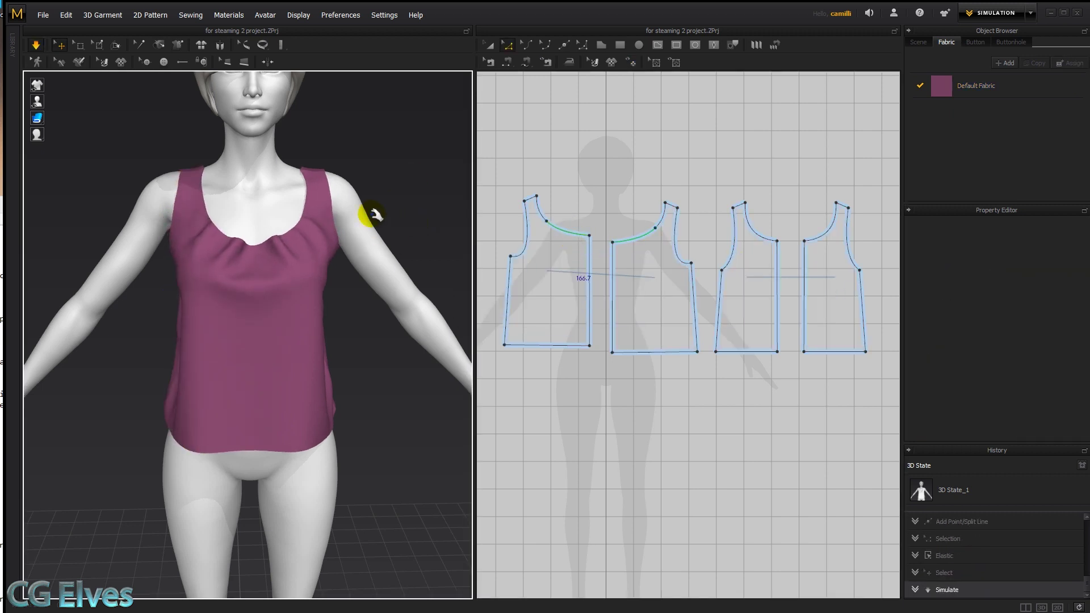
Give the center-front segment elastic strength 32 and ratio 43, review, then disable elastic.
left_click(568, 231)
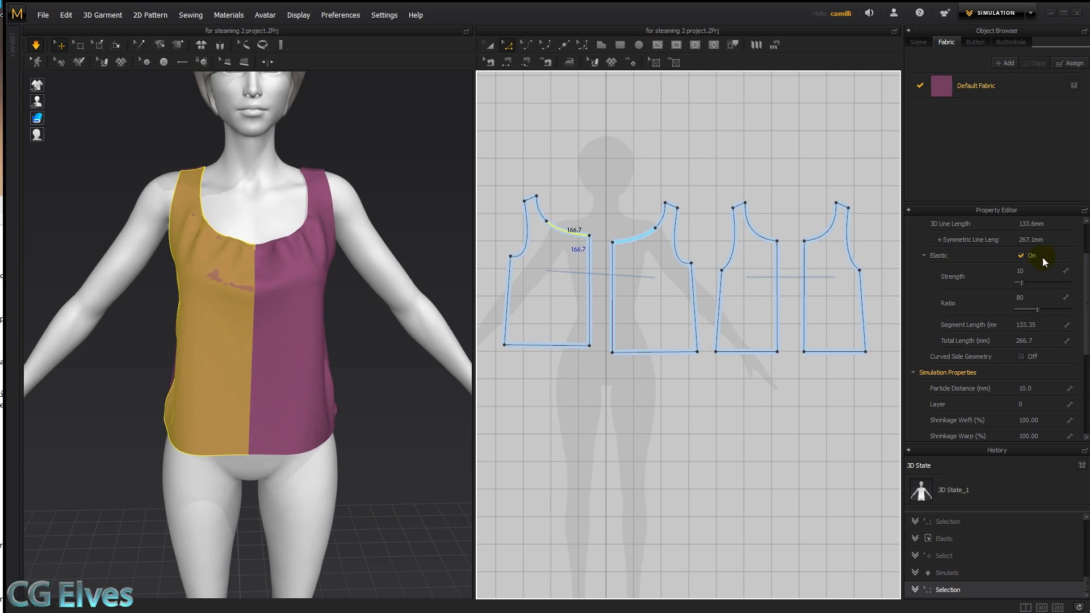
left_click(1021, 281)
left_click_drag(1034, 282, 1029, 307)
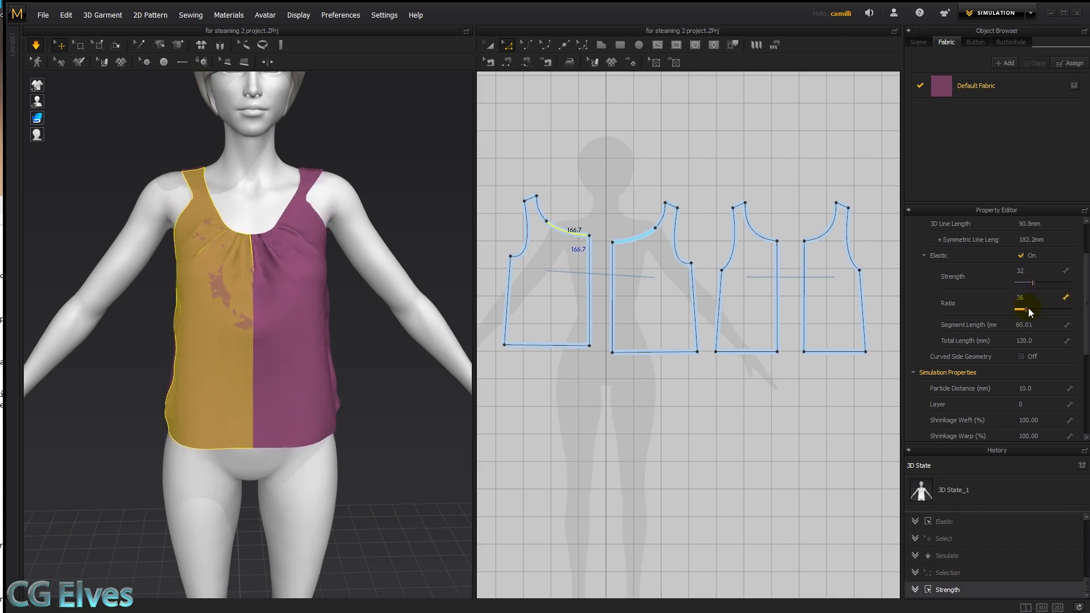
left_click(438, 226)
left_click(554, 222)
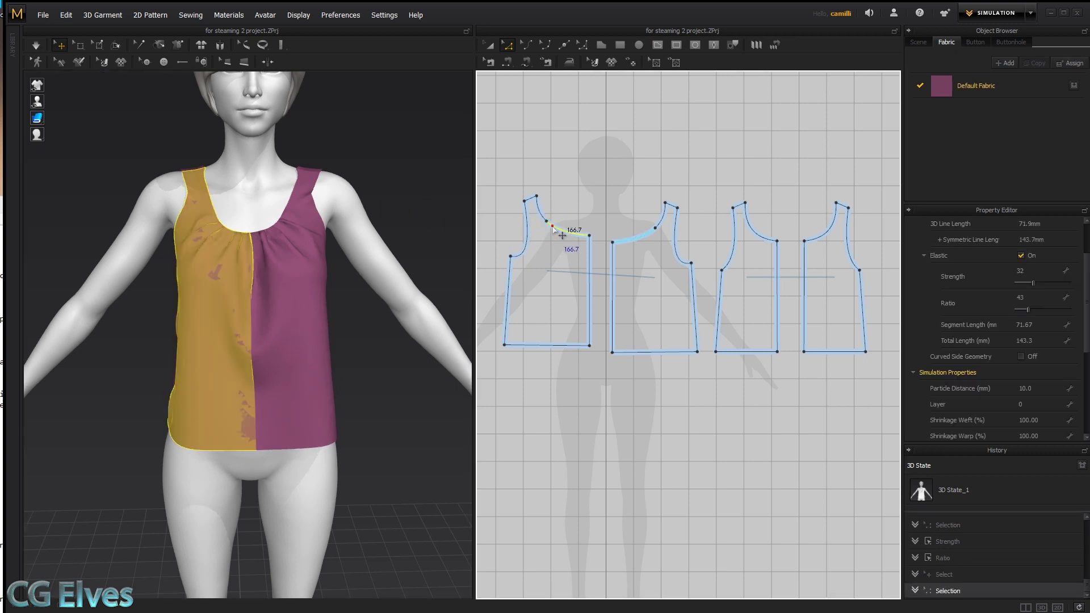
left_click(1021, 256)
left_click(632, 138)
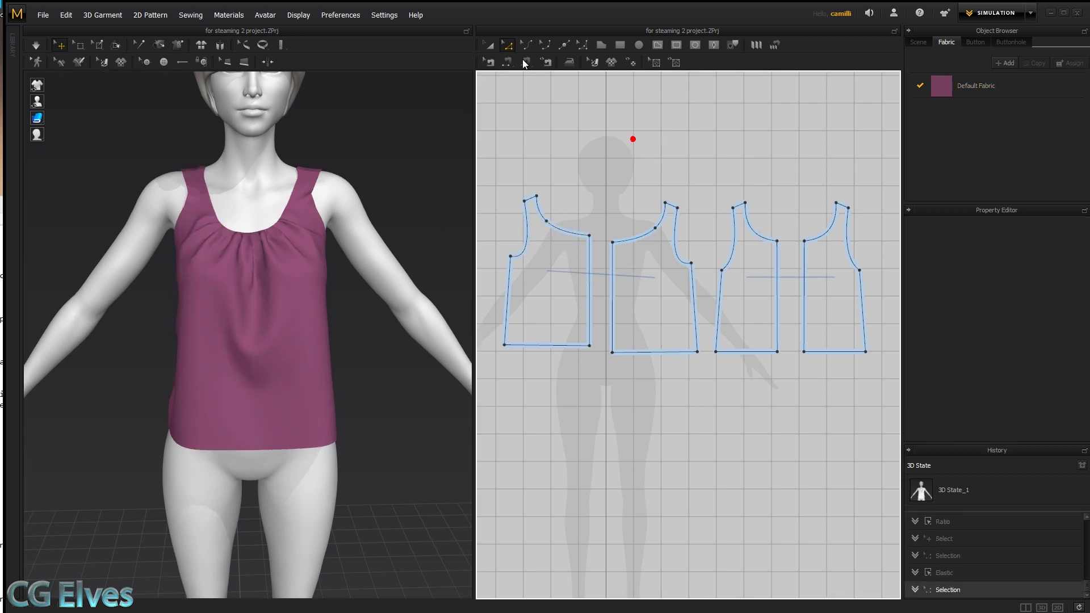
Convert the neckline split point into a curve point.
right_click(546, 224)
left_click(567, 246)
left_click(578, 190)
Set the steam brush to -33% shrinkage and 57 mm, then steam both front necklines.
left_click(570, 62)
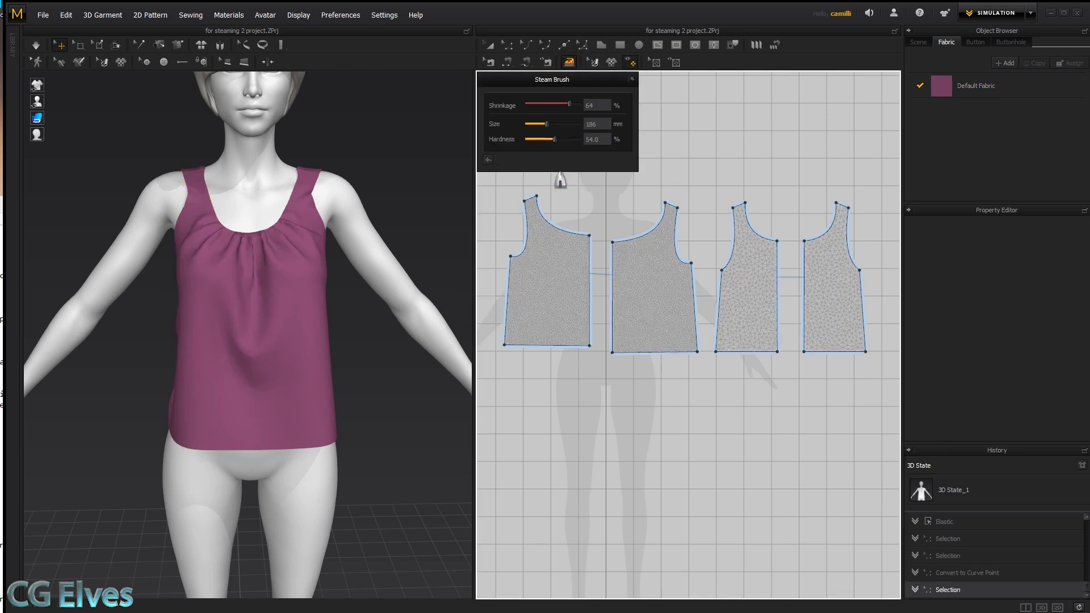
mouse_move(570, 103)
left_mouse_down()
mouse_move(556, 104)
mouse_move(570, 104)
left_mouse_up()
left_click(589, 107)
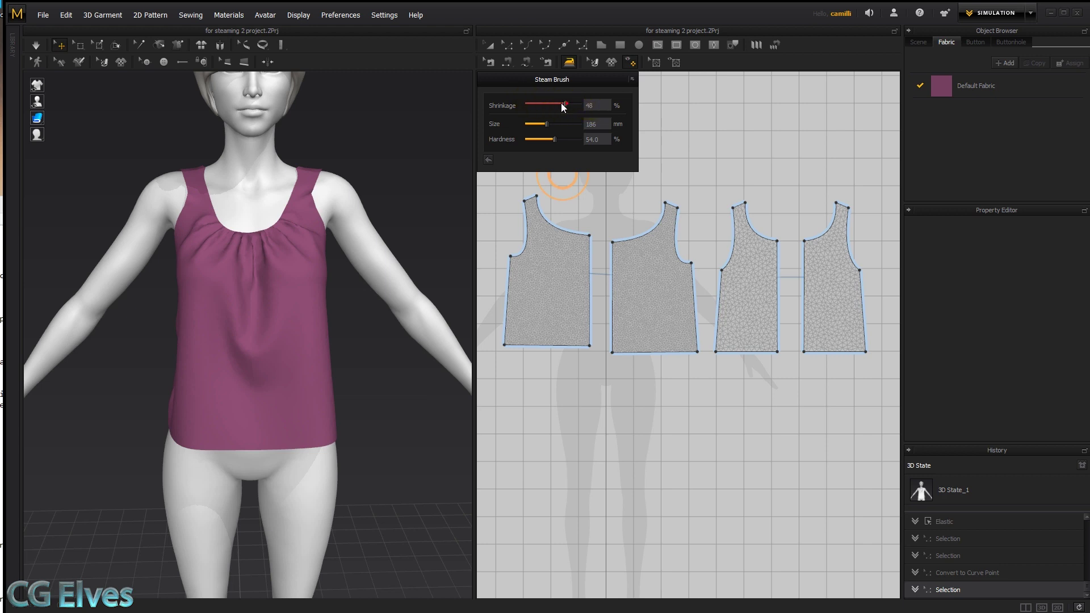
left_click_drag(549, 104, 546, 103)
key("space")
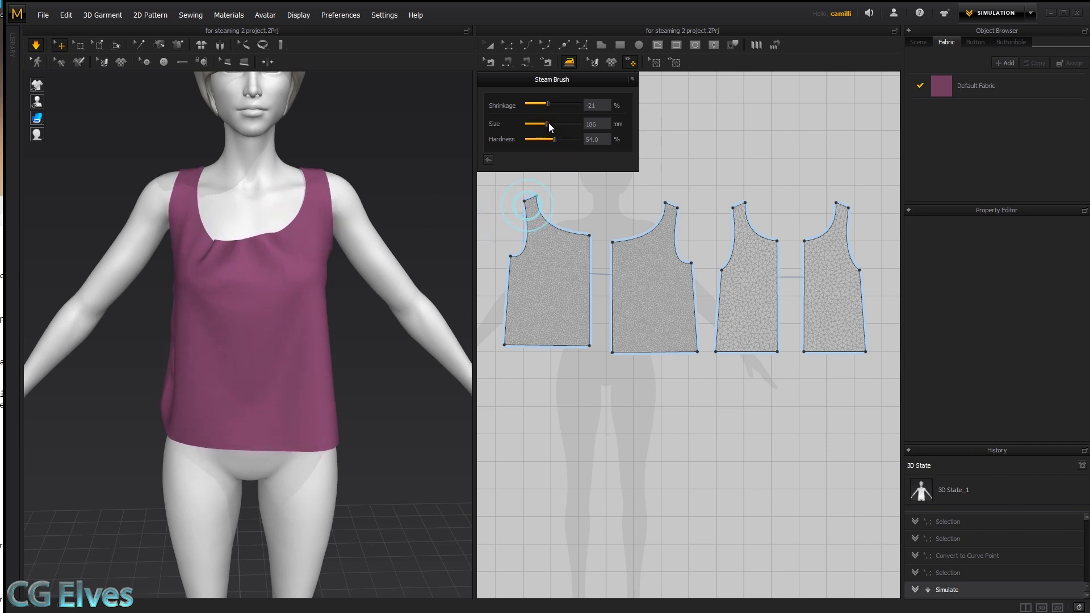
left_click_drag(548, 123, 535, 122)
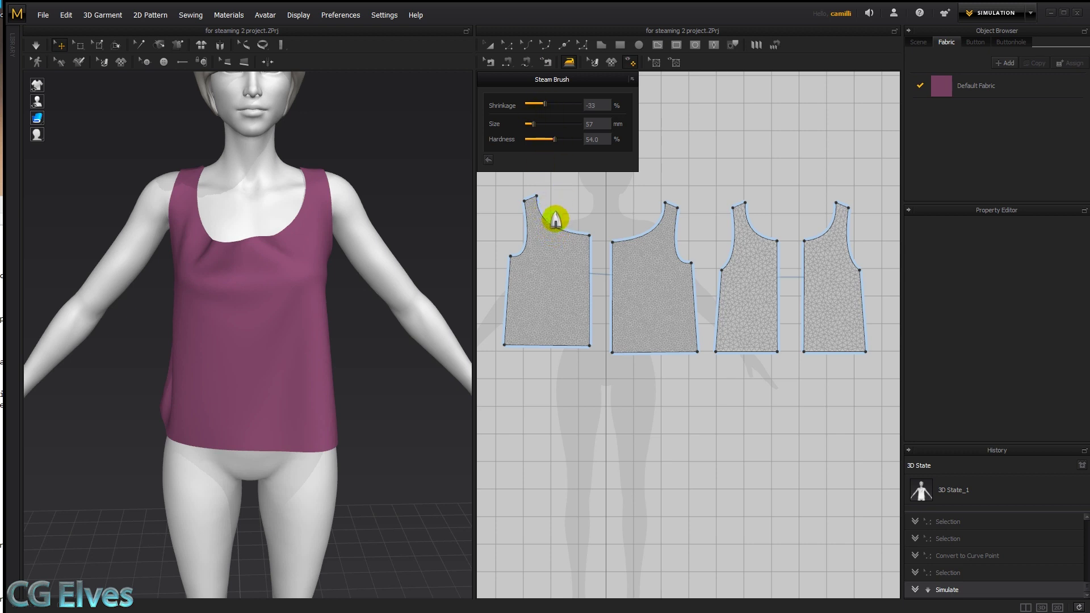
left_click_drag(550, 227, 555, 233)
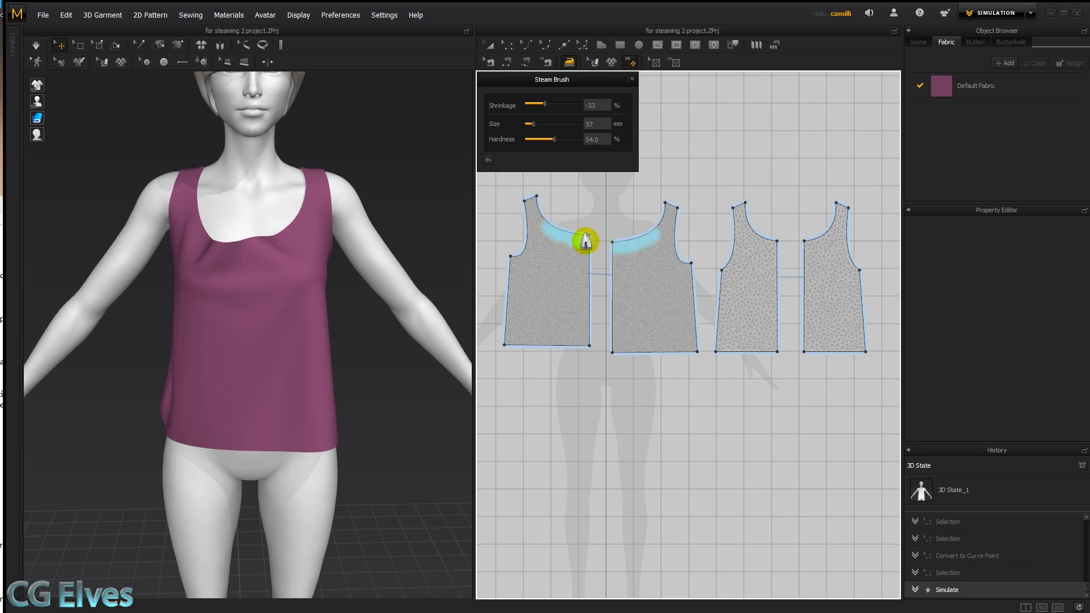
left_click_drag(547, 227, 584, 238)
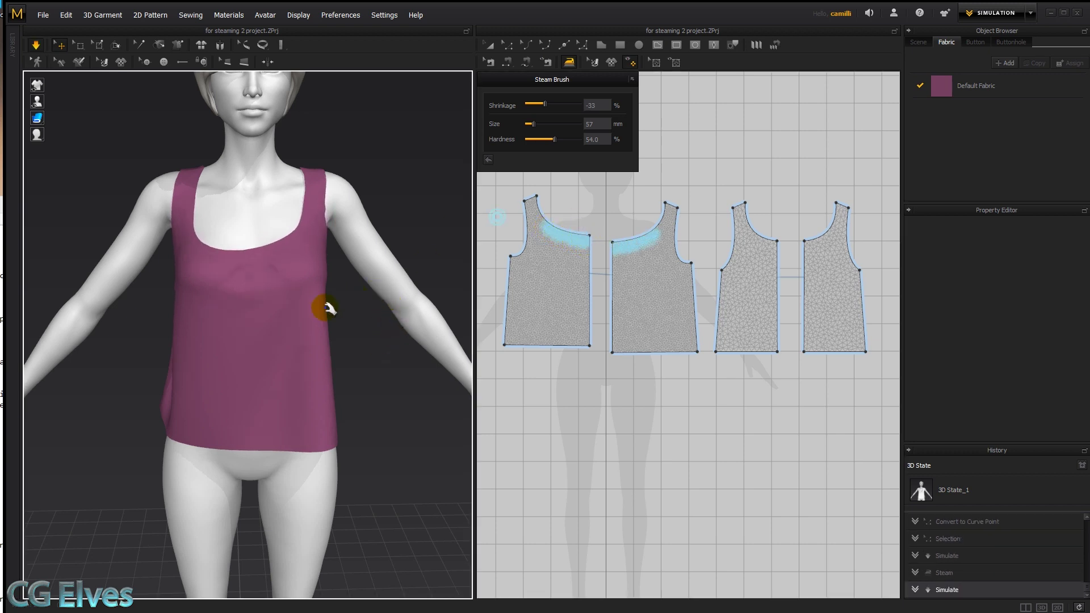
Give both front pieces a 5 mm particle distance, simulate, and zoom in on the gathers.
left_click(219, 275)
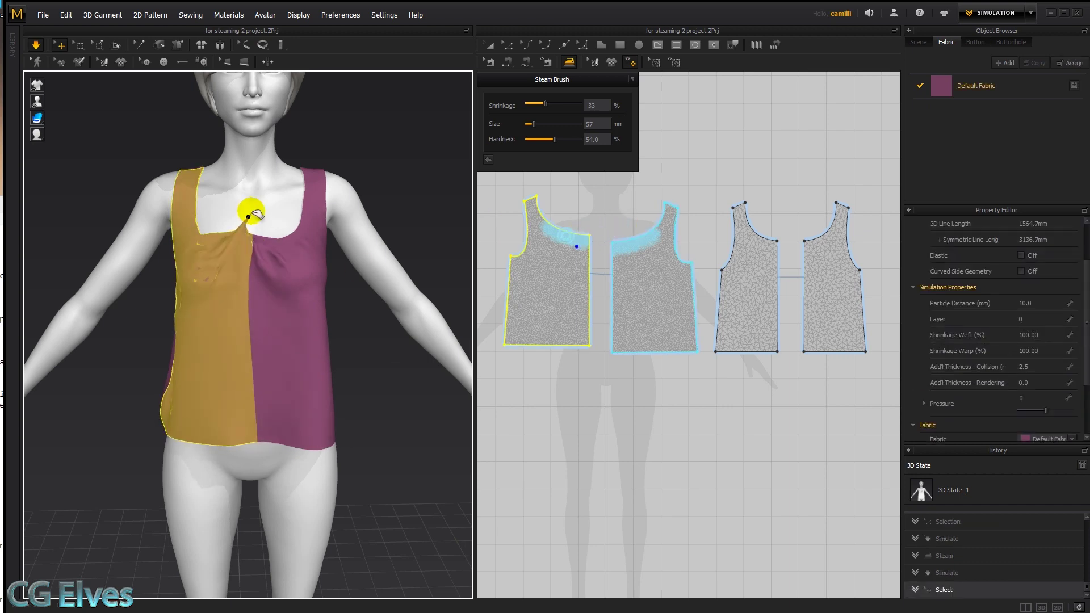
left_click(406, 219)
left_click(291, 295)
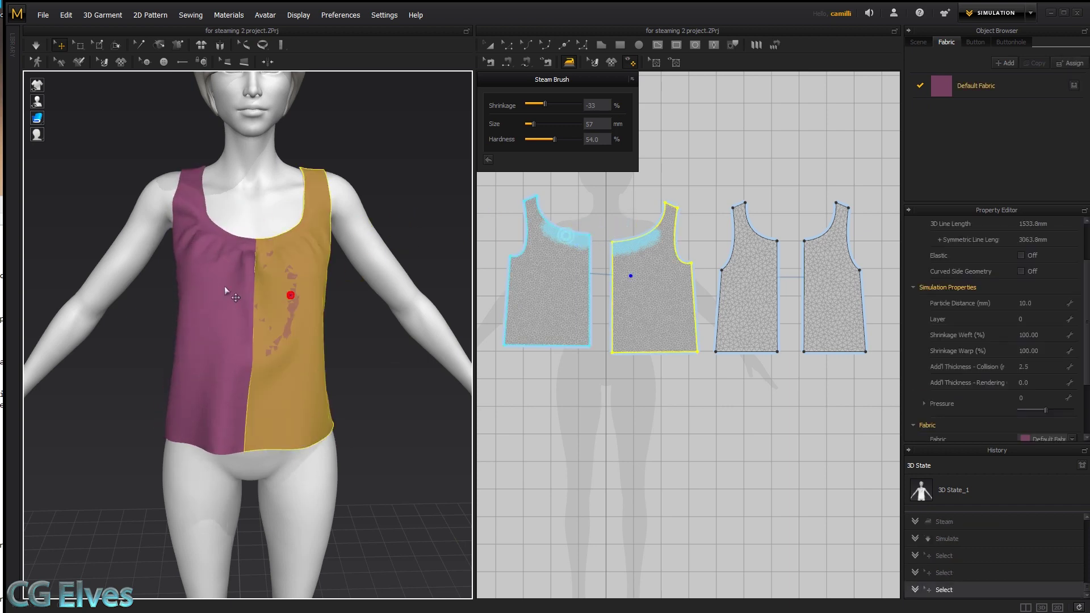
left_click(221, 285, "shift")
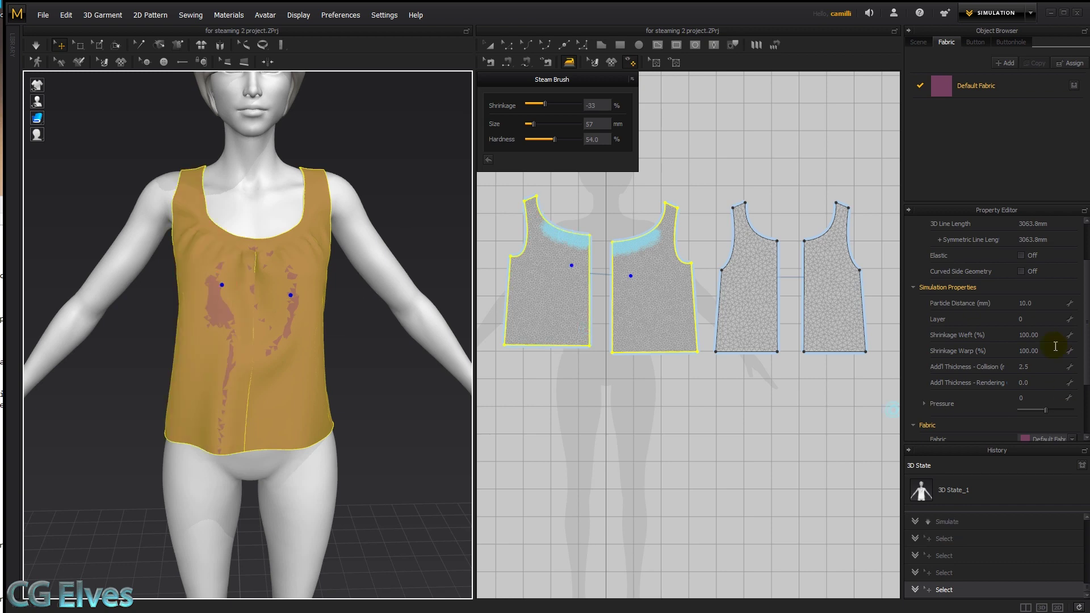
left_click(1041, 302)
type("5")
key("Return")
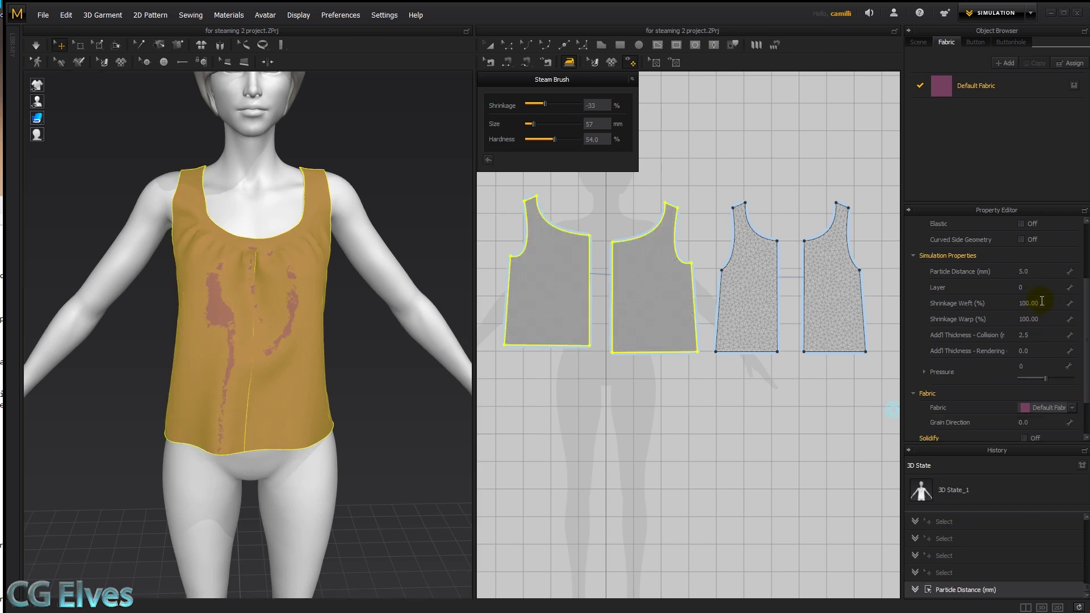
key("space")
left_click(404, 223)
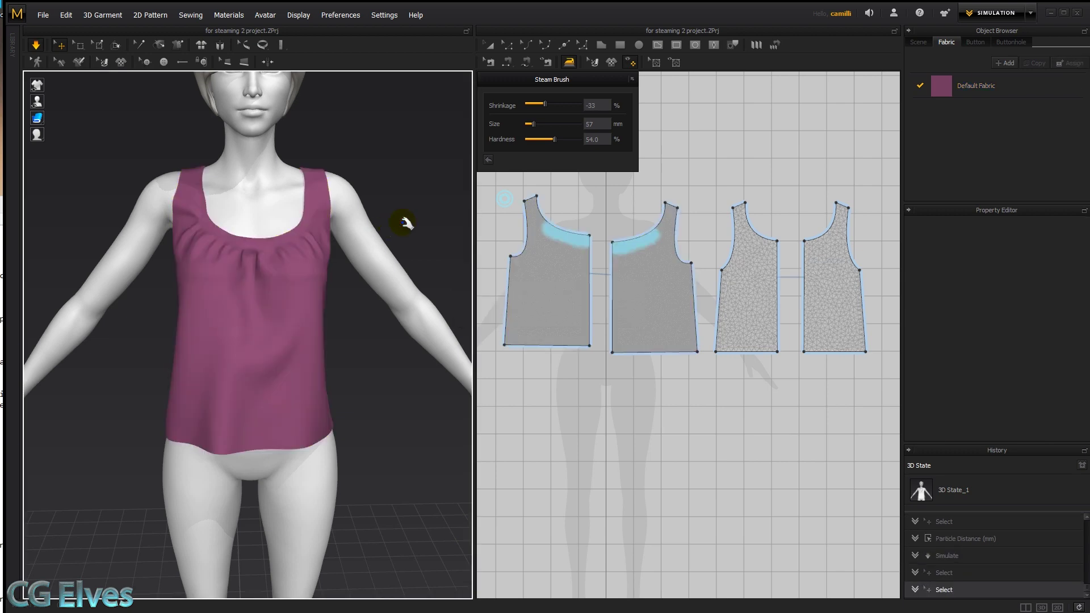
left_click_drag(275, 248, 214, 245)
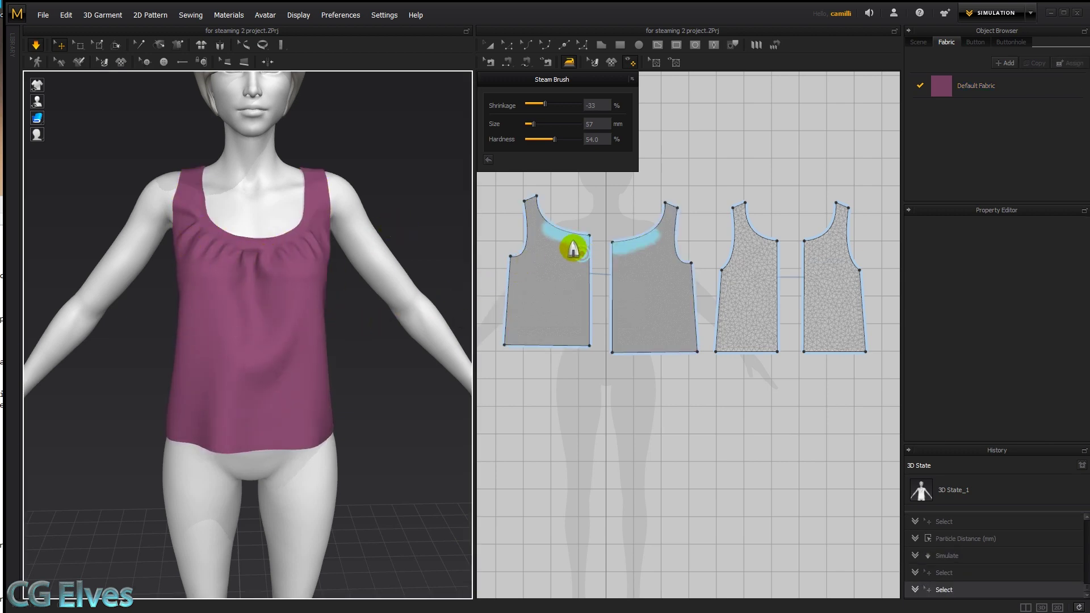
scroll(559, 241, "up", 2)
scroll(546, 238, "up", 2)
scroll(549, 239, "down", 2)
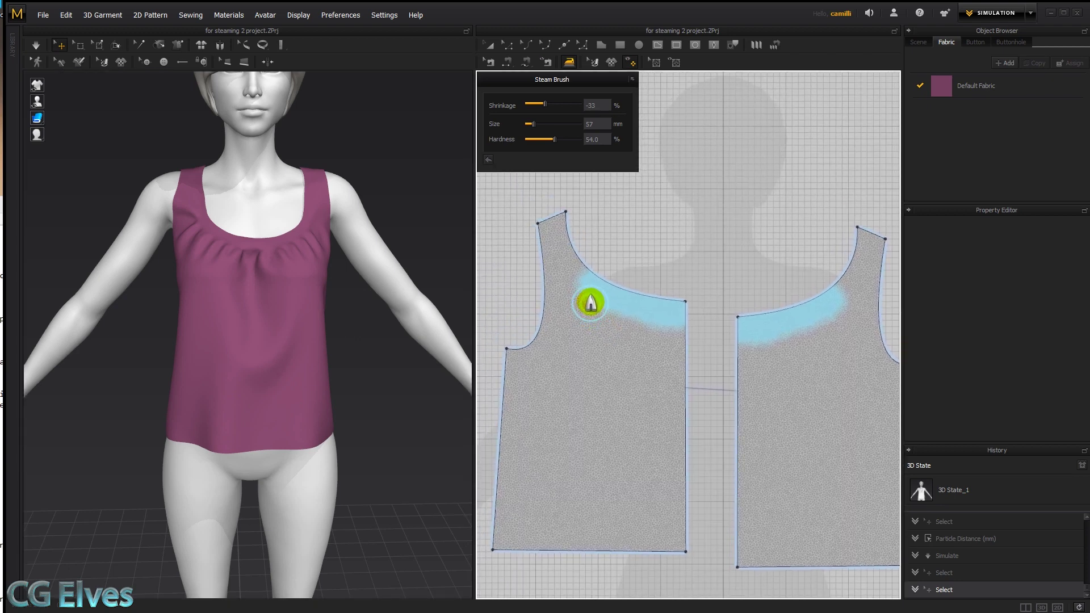
Remove all steam and set the brush to 18 mm with -37% shrinkage.
right_click(601, 286)
left_click(620, 313)
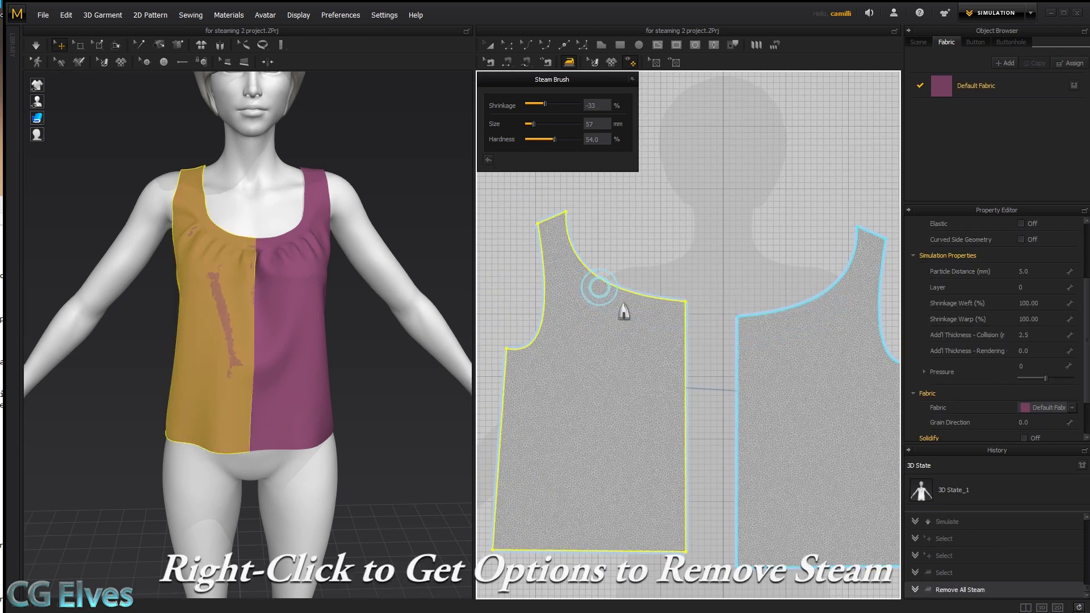
left_click_drag(536, 123, 529, 123)
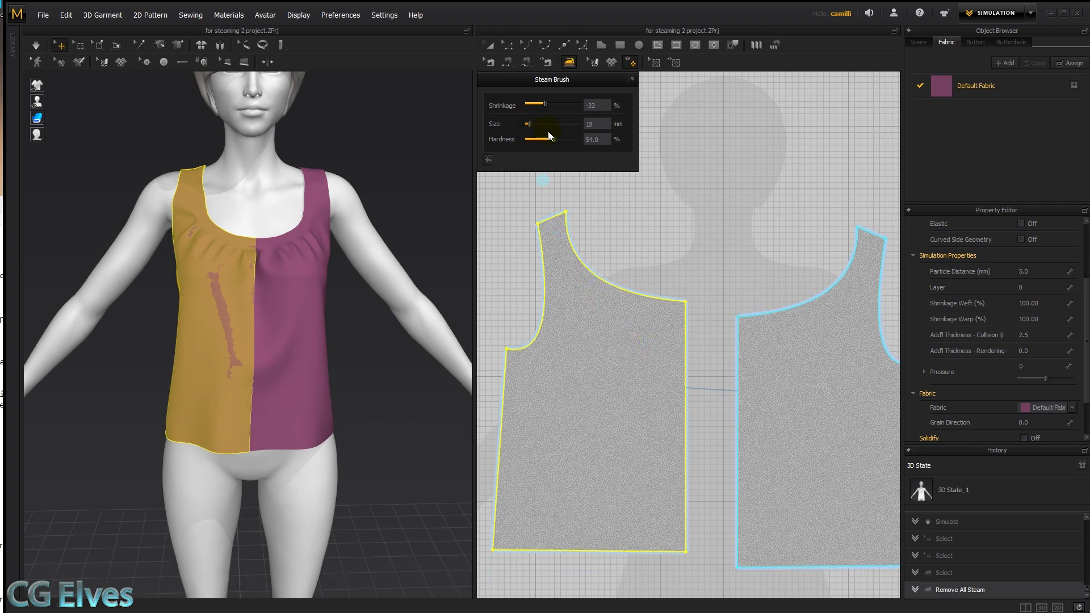
left_click_drag(546, 104, 544, 104)
Steam a narrow strip along the front neckline edge, simulate, and orbit to inspect the pleats.
mouse_move(601, 283)
left_mouse_down()
mouse_move(679, 306)
mouse_move(590, 278)
left_mouse_up()
key("space")
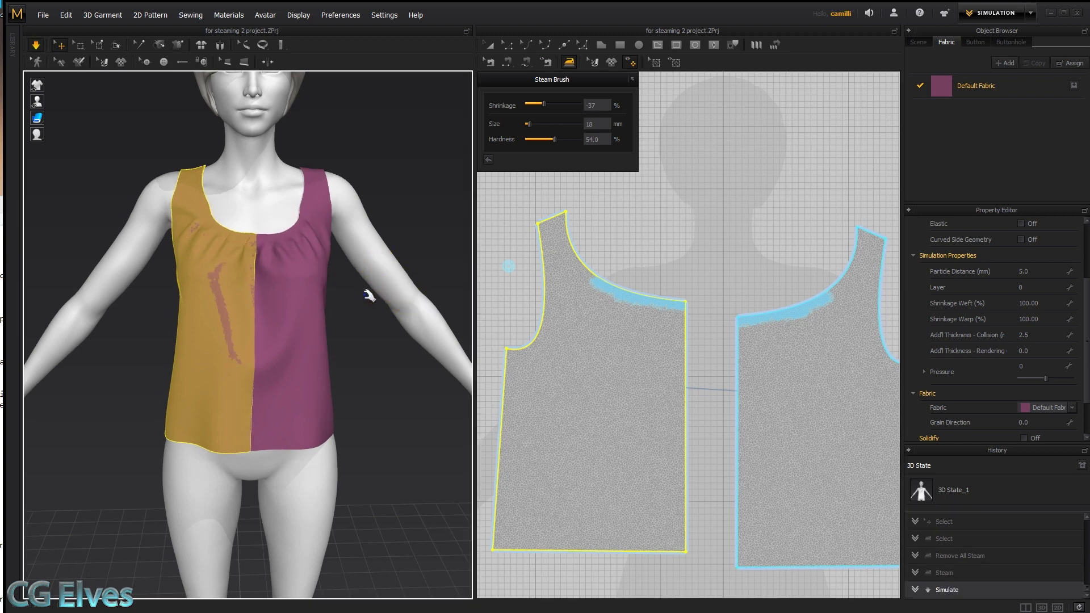
left_click(374, 296)
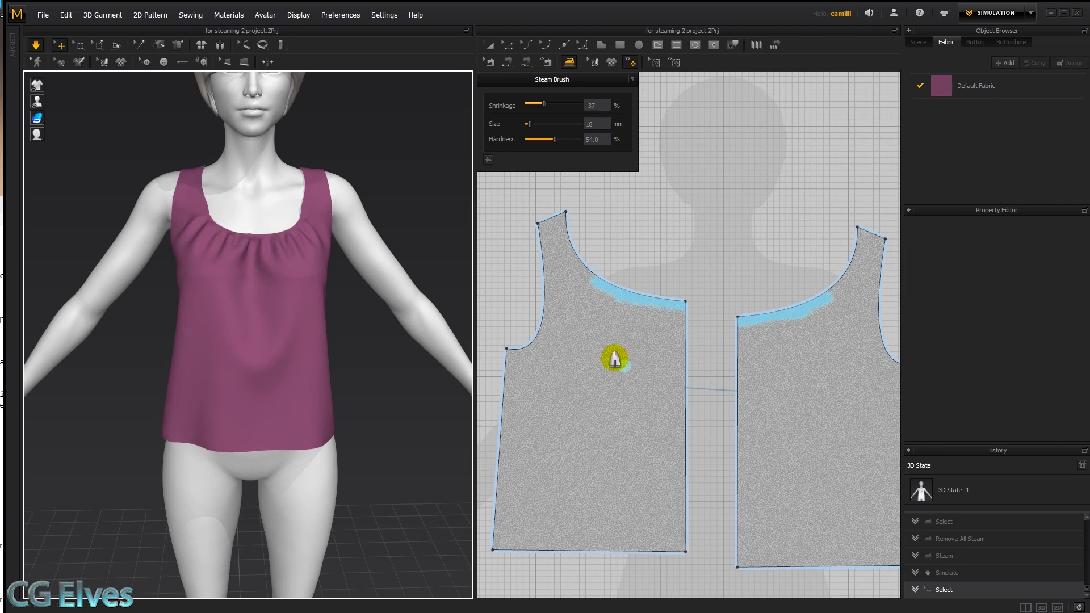
mouse_move(252, 296)
right_mouse_down()
mouse_move(270, 283)
mouse_move(242, 282)
right_mouse_up()
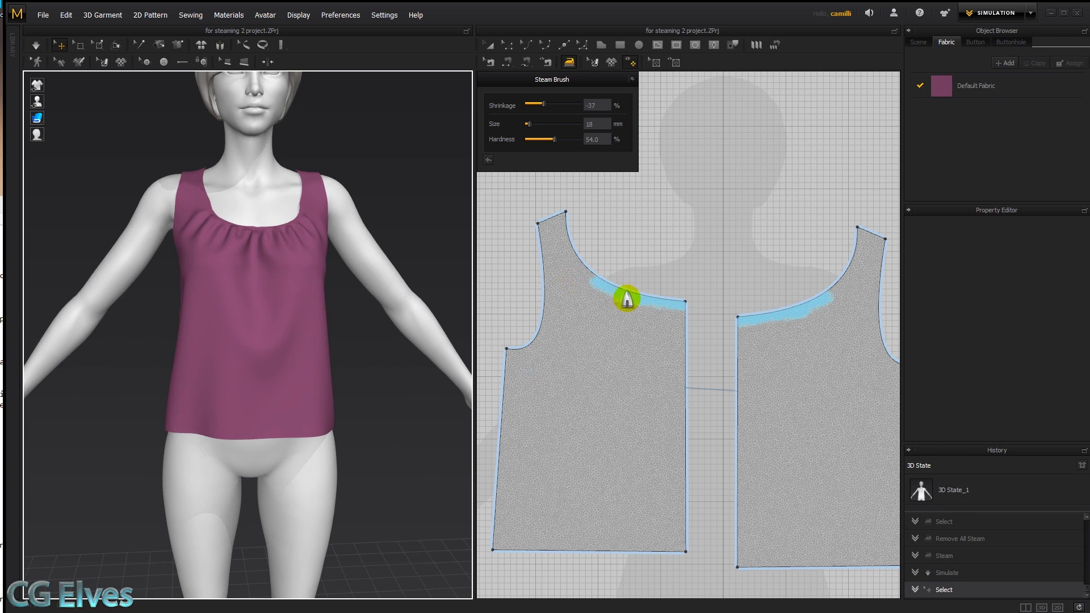
Remove all steam, set the brush to 96 mm and −60% shrinkage, then simulate and undo.
right_click(629, 304)
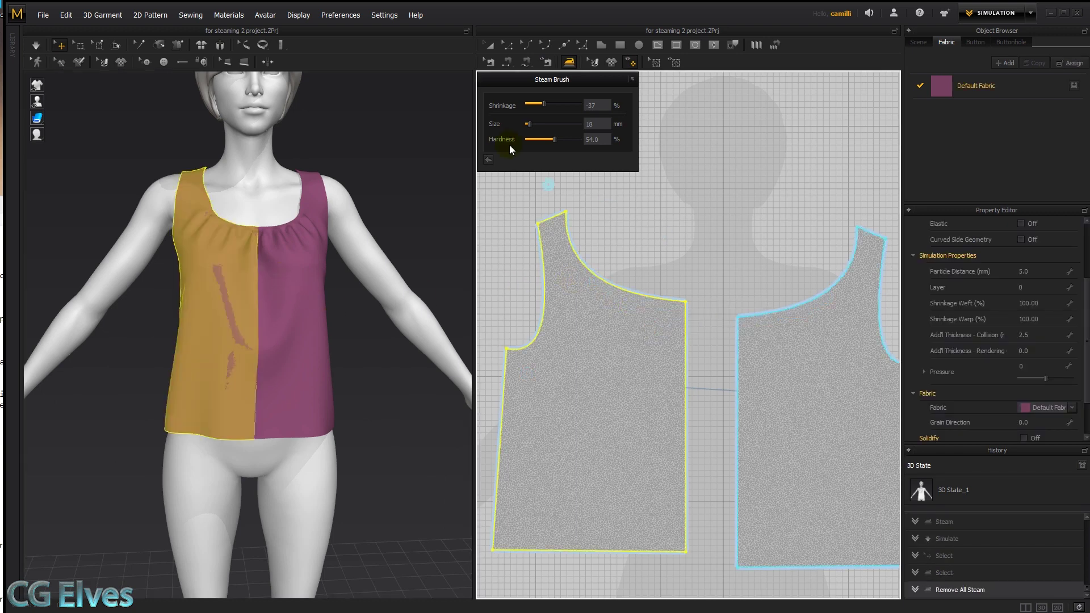
left_click_drag(533, 124, 542, 104)
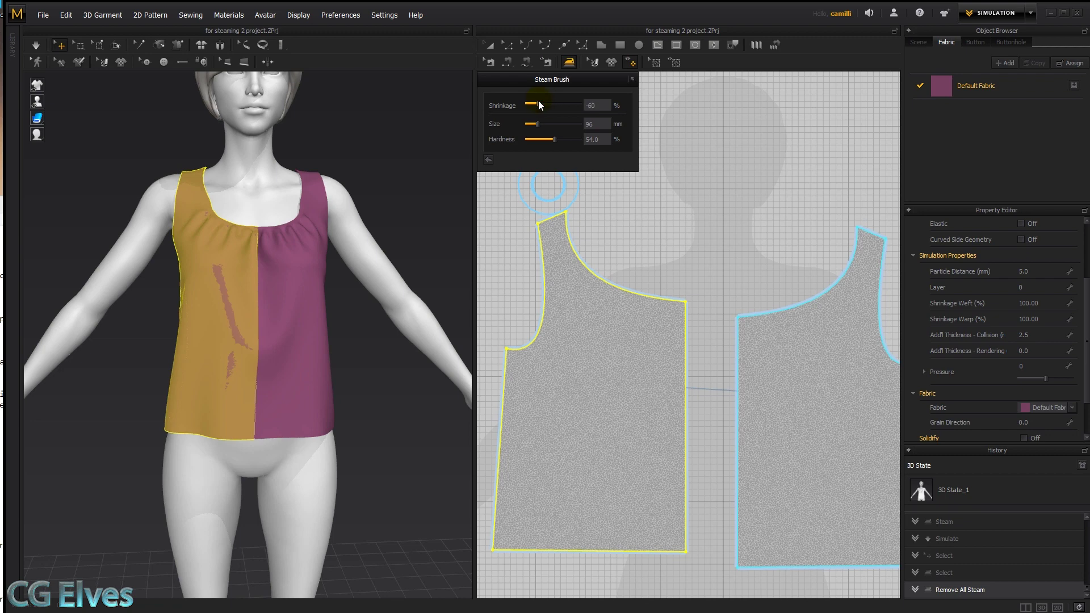
left_click(193, 301)
key("space")
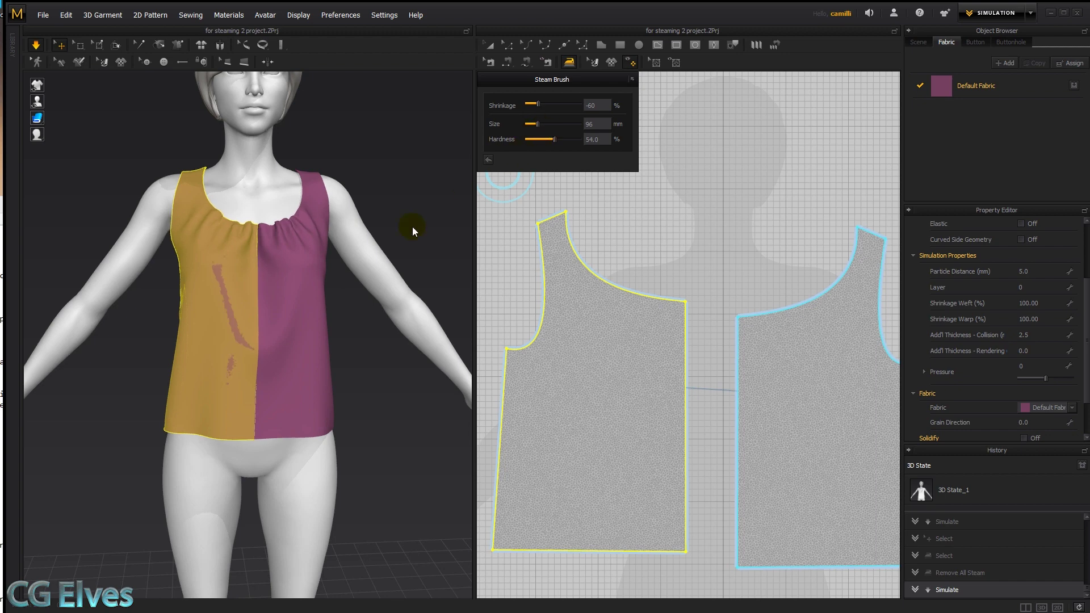
key("ctrl+z")
key("ctrl+z")
key("ctrl+z")
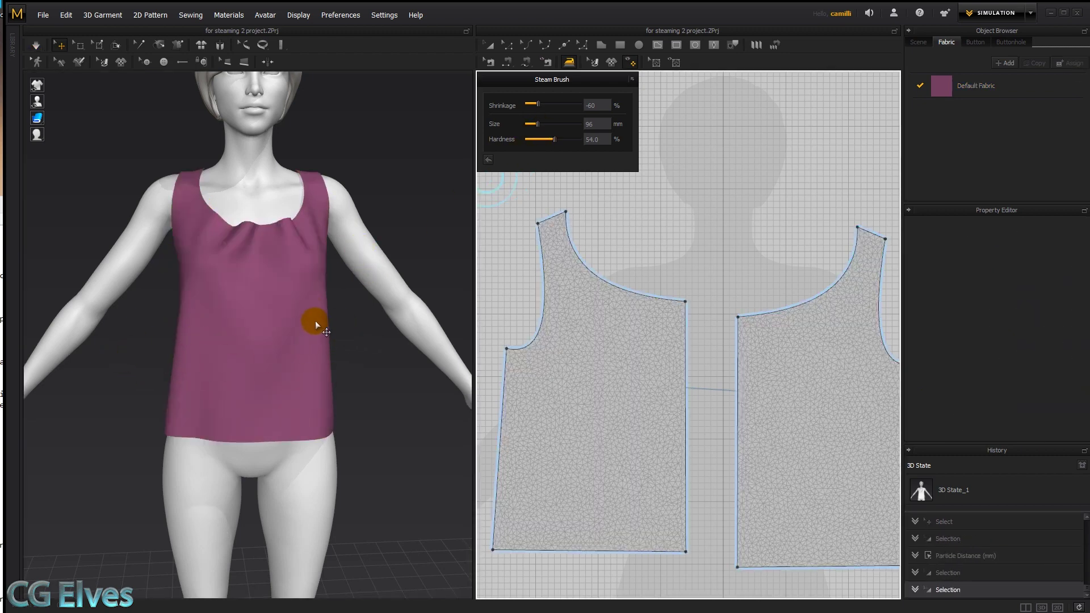
With a 68 mm steam brush, paint a band across both front waists and simulate the peplum cinch.
left_click_drag(533, 326, 509, 448)
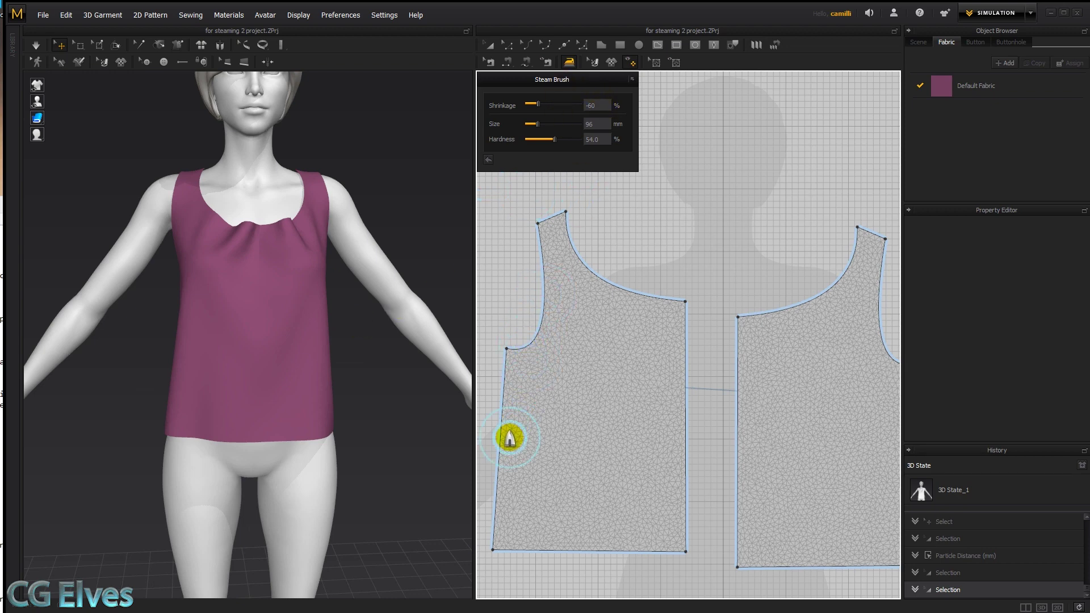
left_click_drag(538, 123, 534, 124)
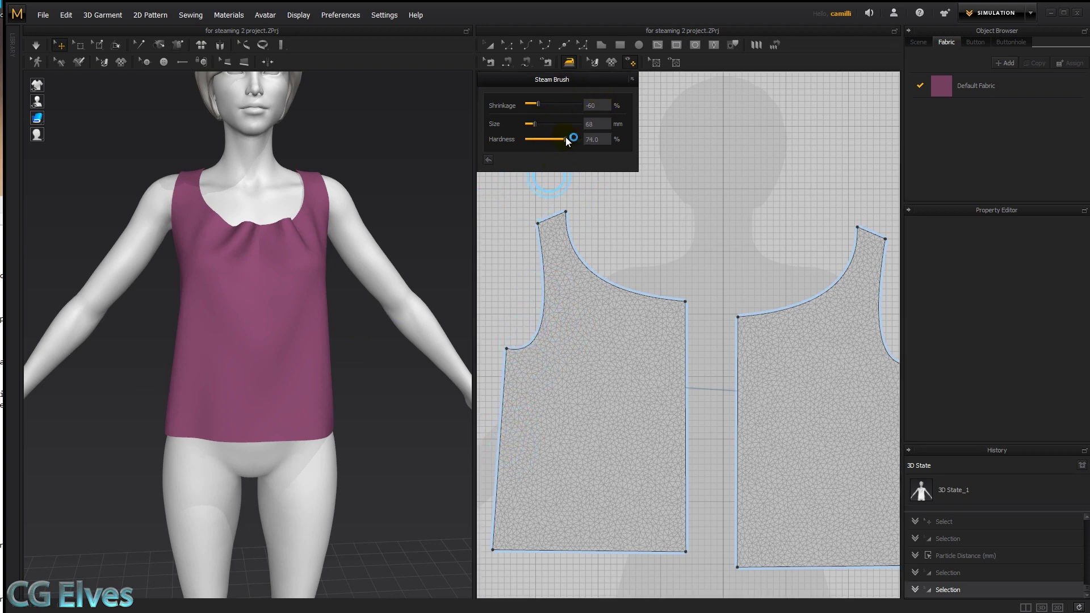
left_click_drag(508, 440, 690, 449)
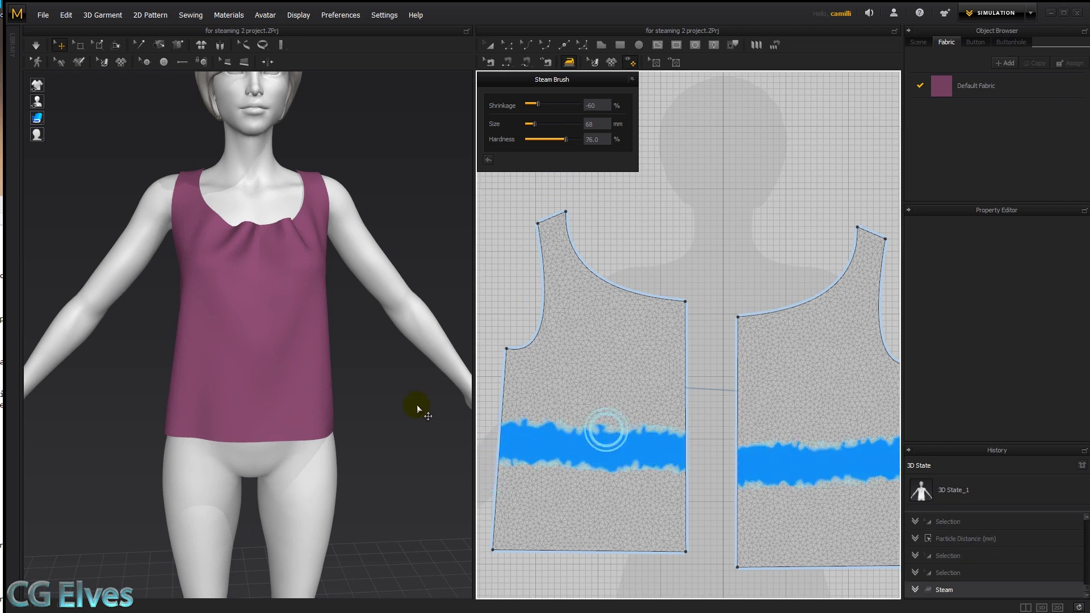
key("space")
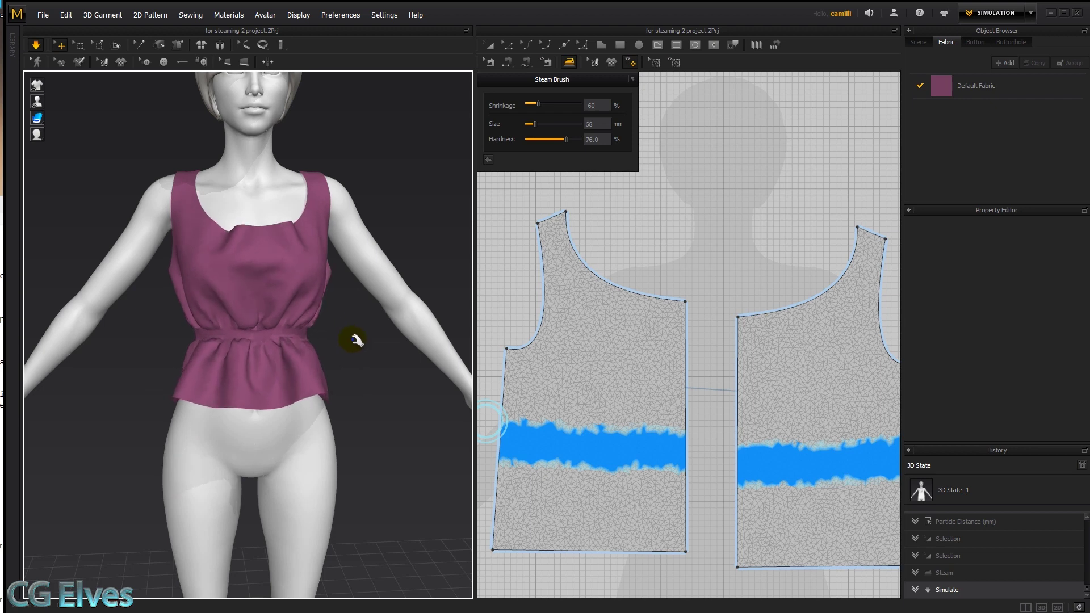
mouse_move(212, 329)
right_mouse_down()
mouse_move(279, 335)
mouse_move(218, 329)
mouse_move(179, 339)
right_mouse_up()
right_click_drag(345, 353, 236, 358)
scroll(742, 454, "down", 3)
Paint soft steam at 5% hardness across the middle back piece.
right_click_drag(633, 431, 522, 385)
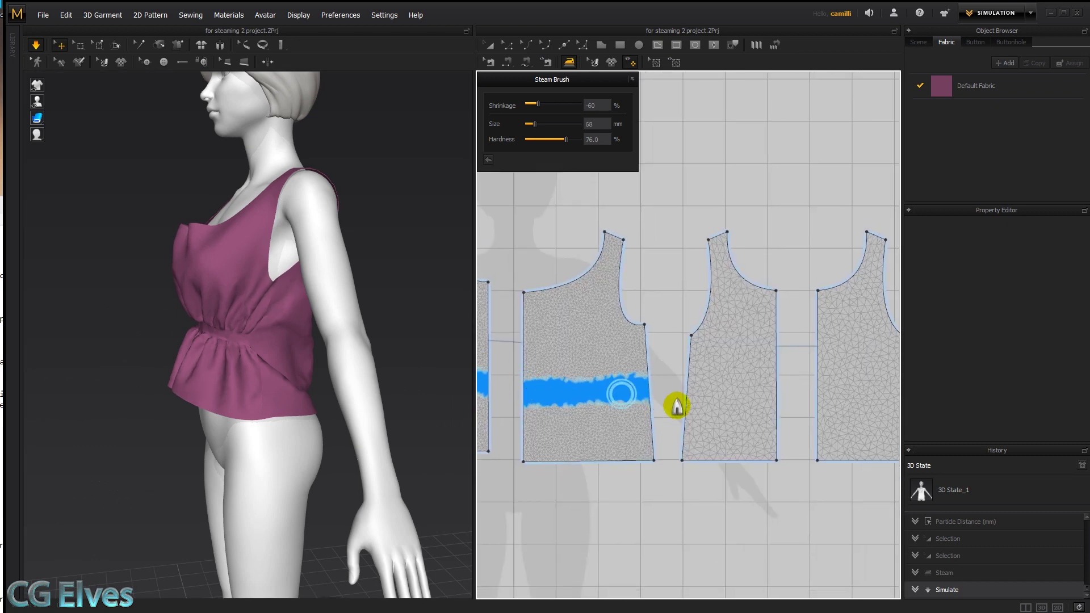
left_click_drag(566, 139, 530, 140)
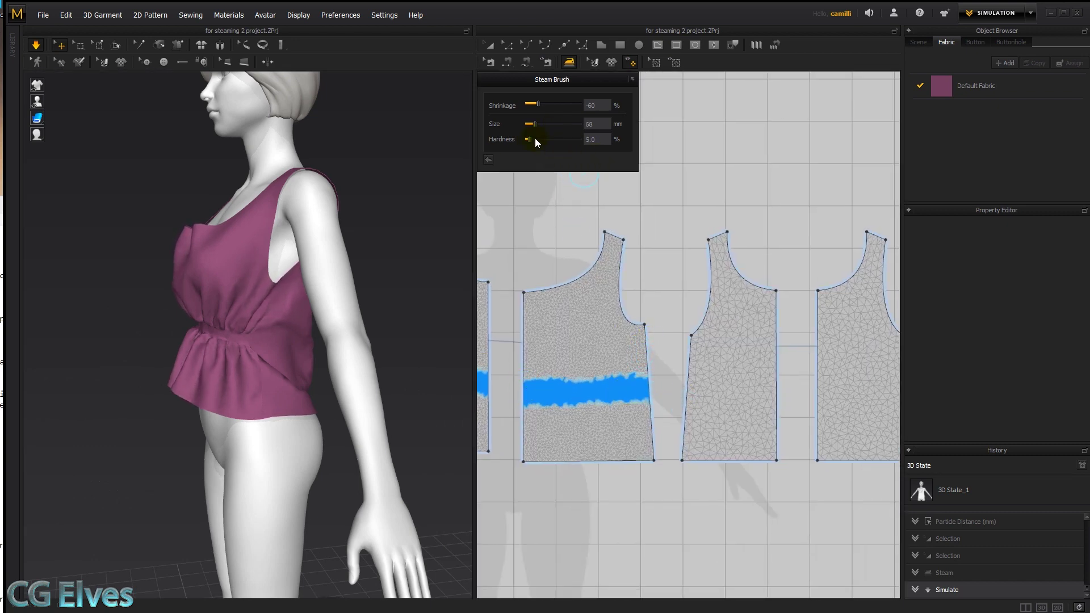
mouse_move(713, 323)
left_mouse_down()
mouse_move(691, 394)
mouse_move(761, 390)
mouse_move(686, 382)
left_mouse_up()
mouse_move(409, 377)
right_mouse_down()
mouse_move(309, 360)
mouse_move(398, 383)
right_mouse_up()
Set the middle back piece's particle distance to 10.
key("a")
left_click(736, 329)
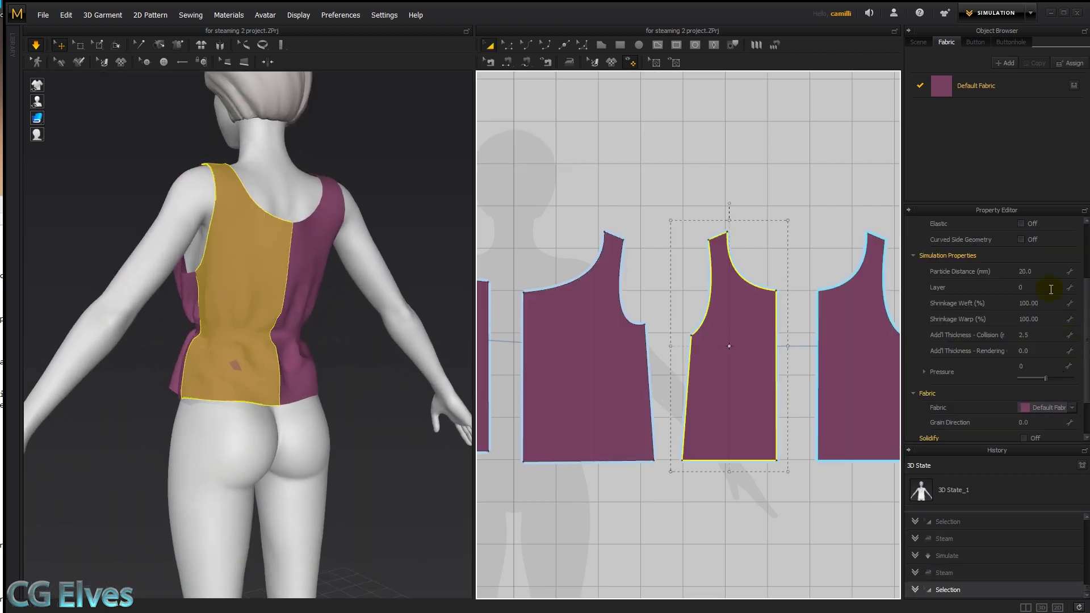
left_click(1038, 271)
type("10")
key("Return")
left_click(842, 321)
left_click(706, 230)
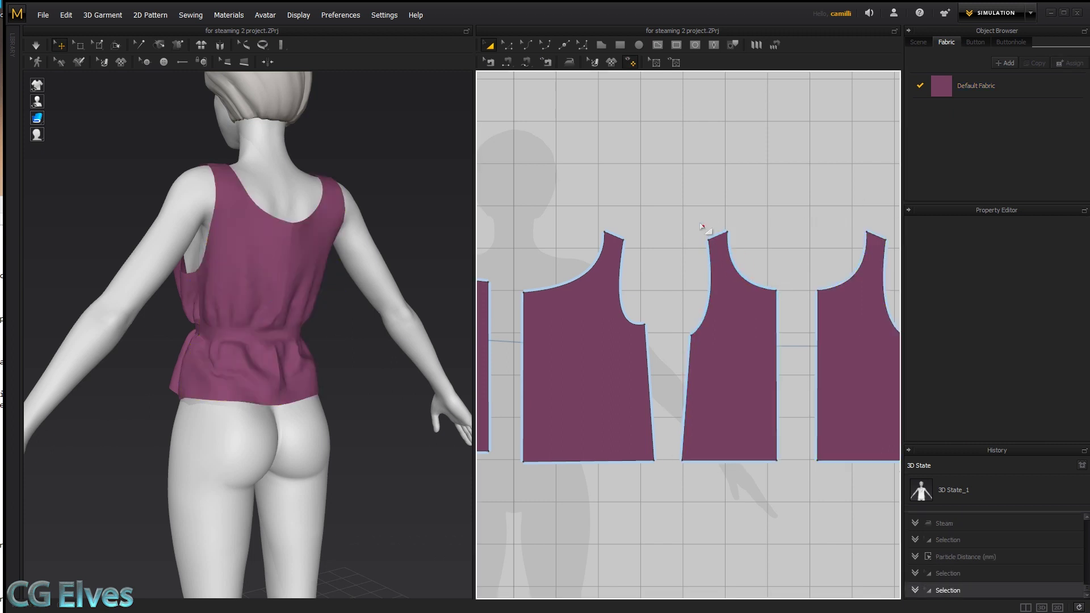
left_click(571, 61)
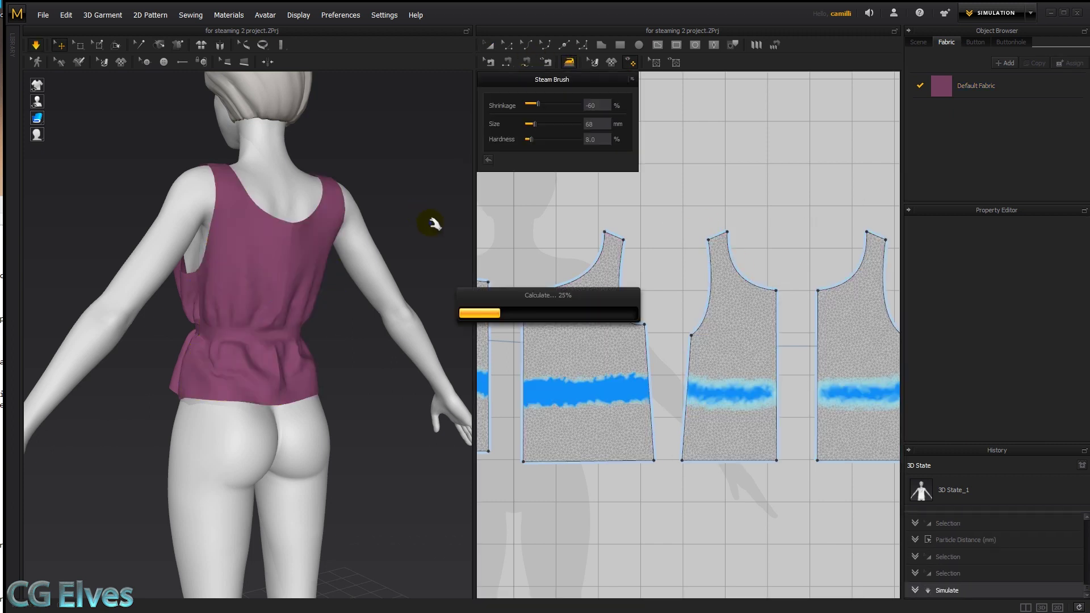
Steam a band across the back waist piece, checking the gathered top from all sides.
mouse_move(430, 239)
right_mouse_down()
mouse_move(328, 262)
mouse_move(392, 250)
mouse_move(535, 267)
mouse_move(589, 256)
right_mouse_up()
scroll(264, 326, "up", 4)
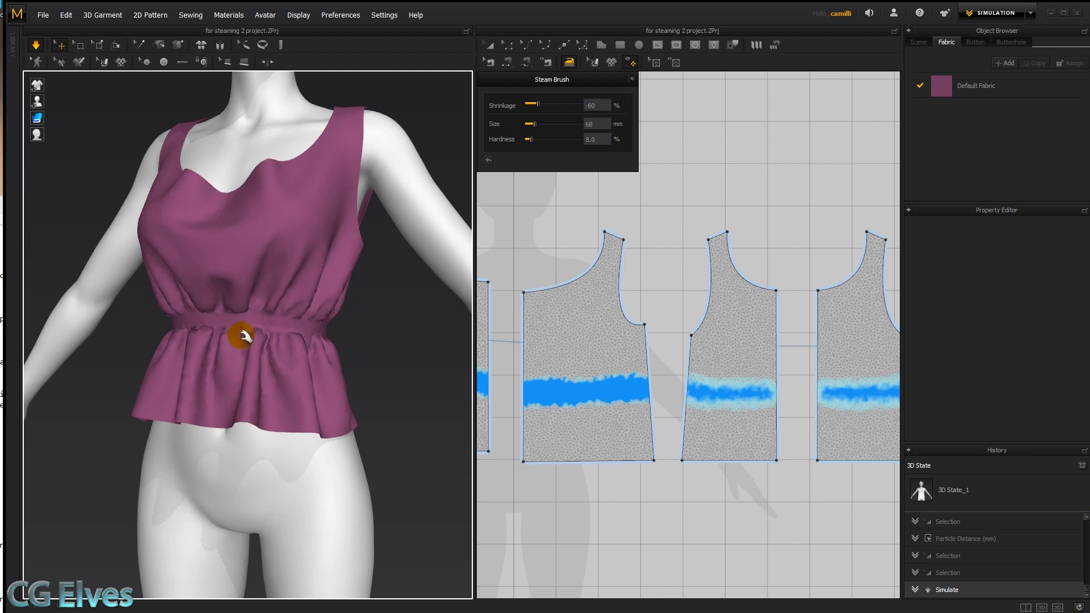
mouse_move(333, 311)
right_mouse_down()
mouse_move(233, 372)
mouse_move(160, 339)
right_mouse_up()
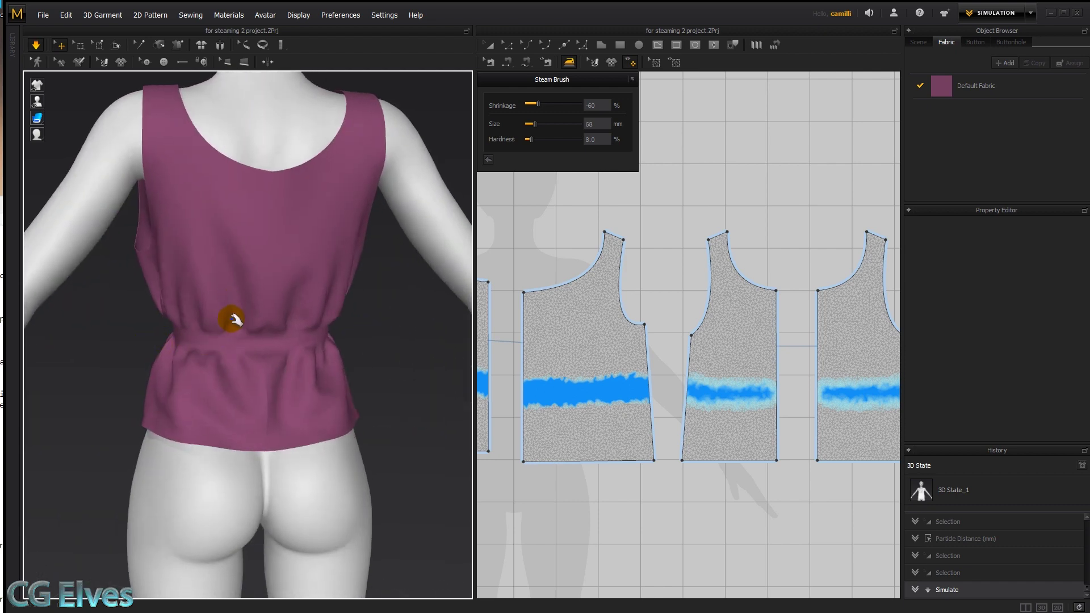
right_click_drag(243, 309, 246, 340)
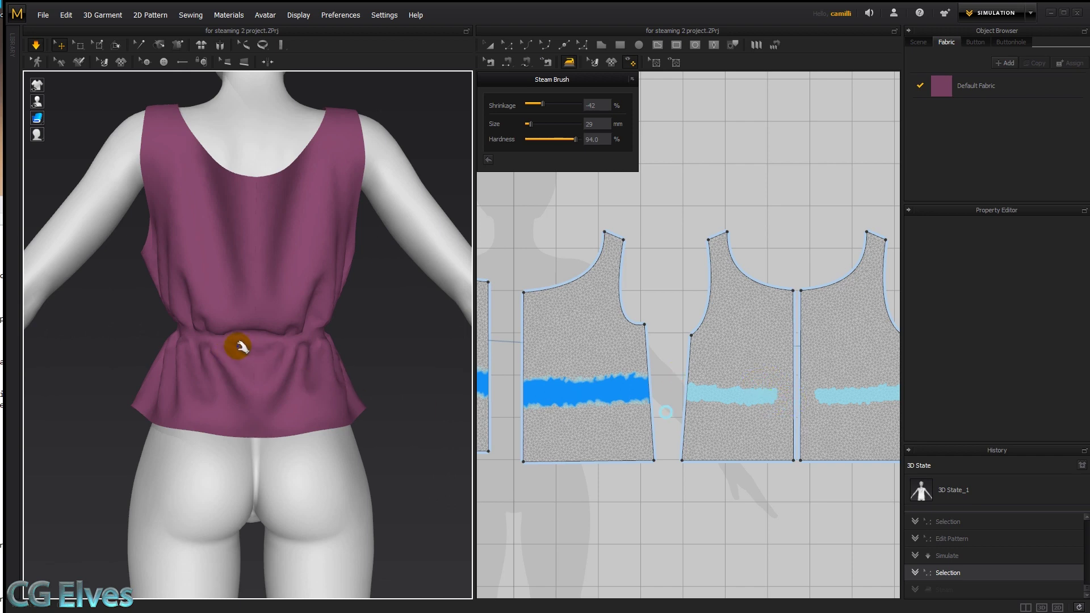
right_click_drag(263, 344, 259, 324)
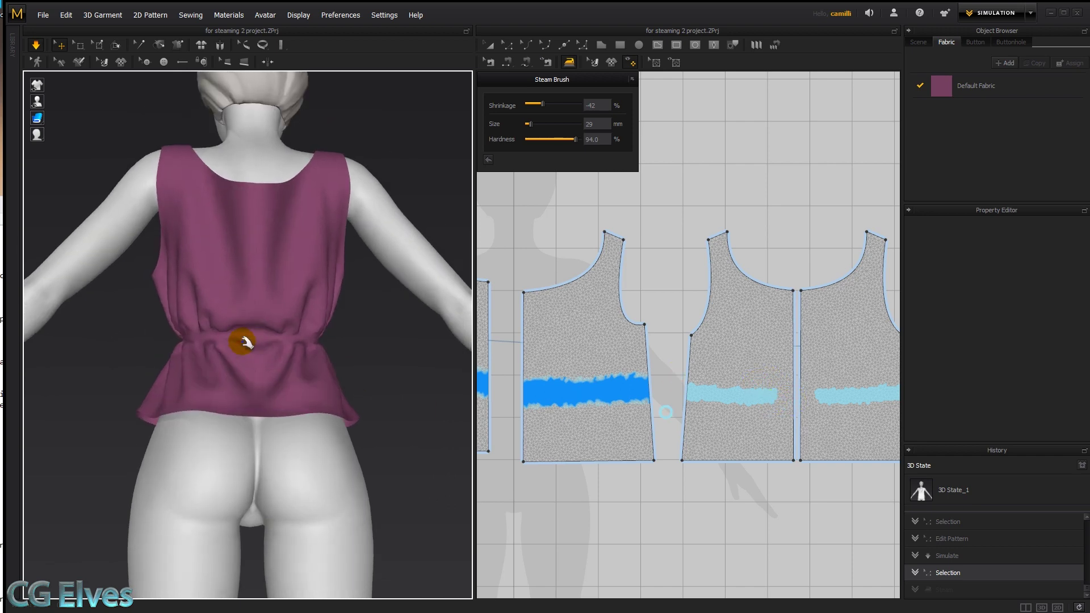
right_click_drag(242, 392, 304, 359)
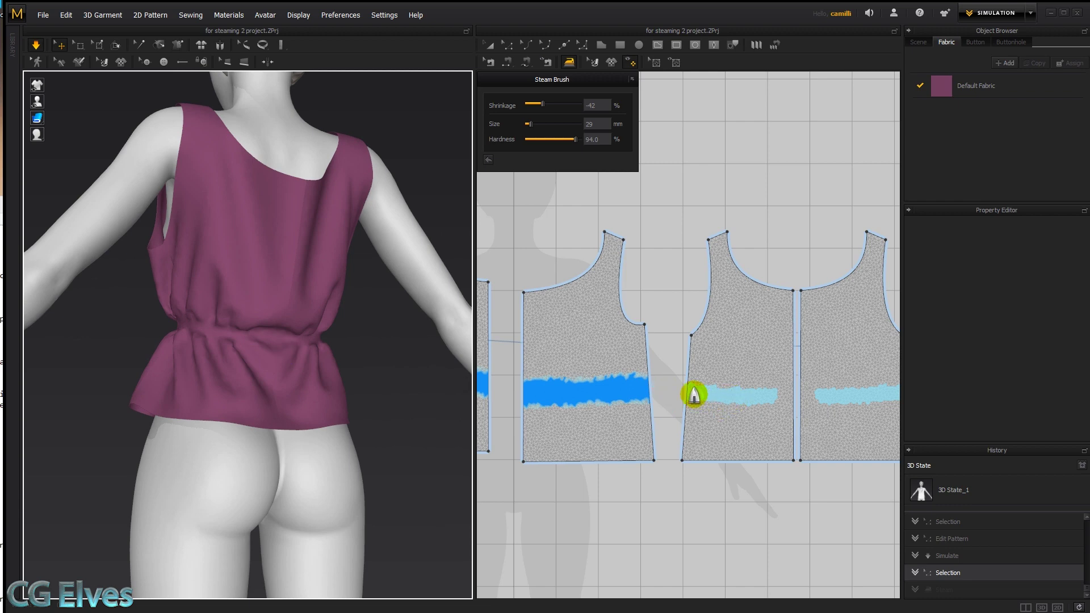
left_click_drag(692, 396, 792, 397)
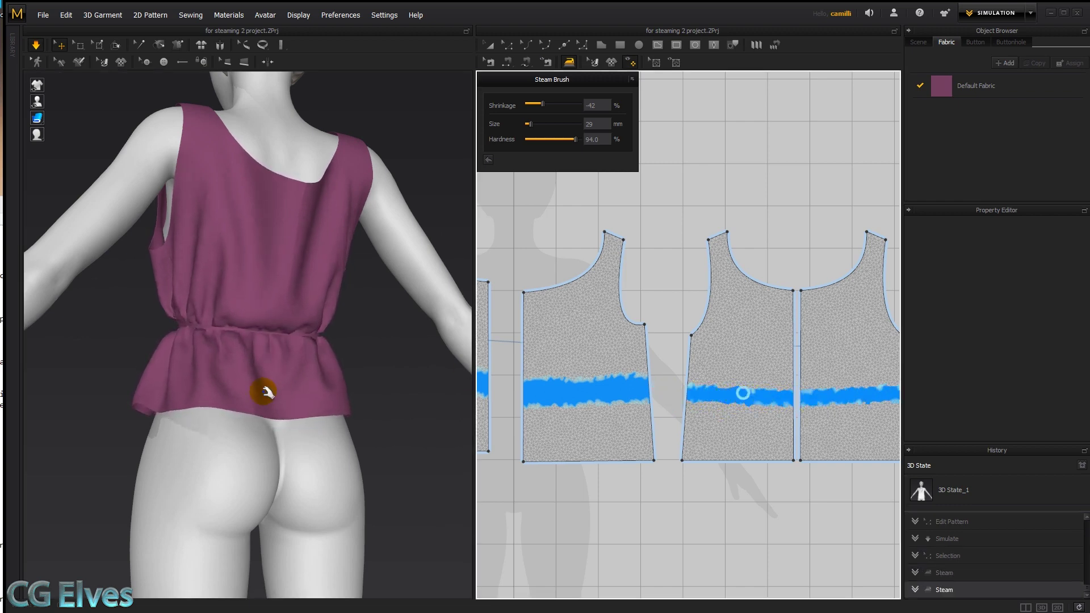
mouse_move(241, 383)
right_mouse_down()
mouse_move(269, 391)
mouse_move(236, 357)
right_mouse_up()
scroll(237, 347, "up", 3)
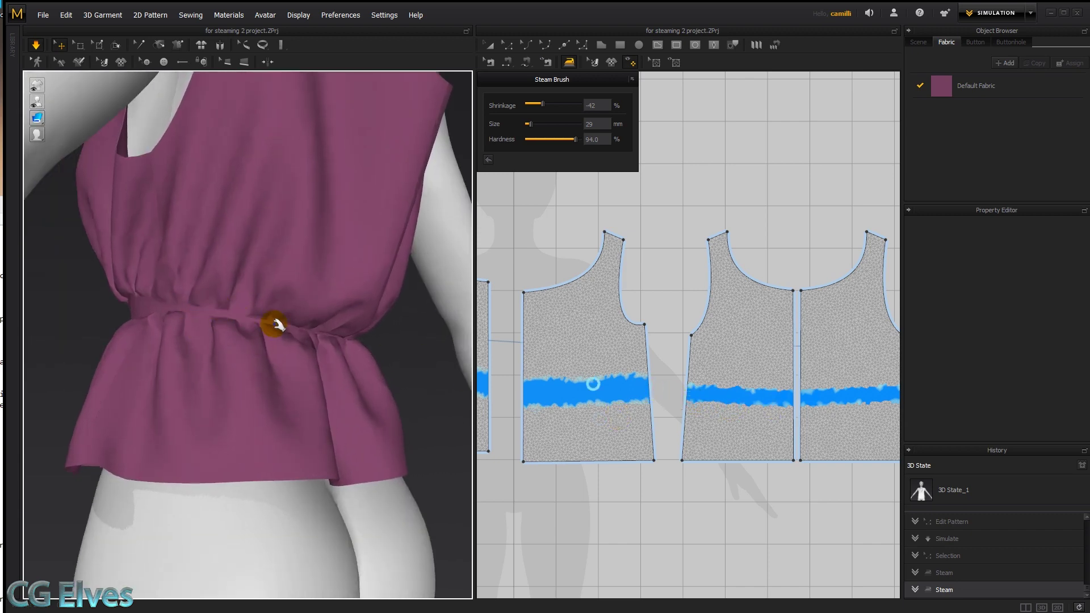
right_click_drag(264, 350, 426, 360)
middle_click_drag(425, 360, 295, 457)
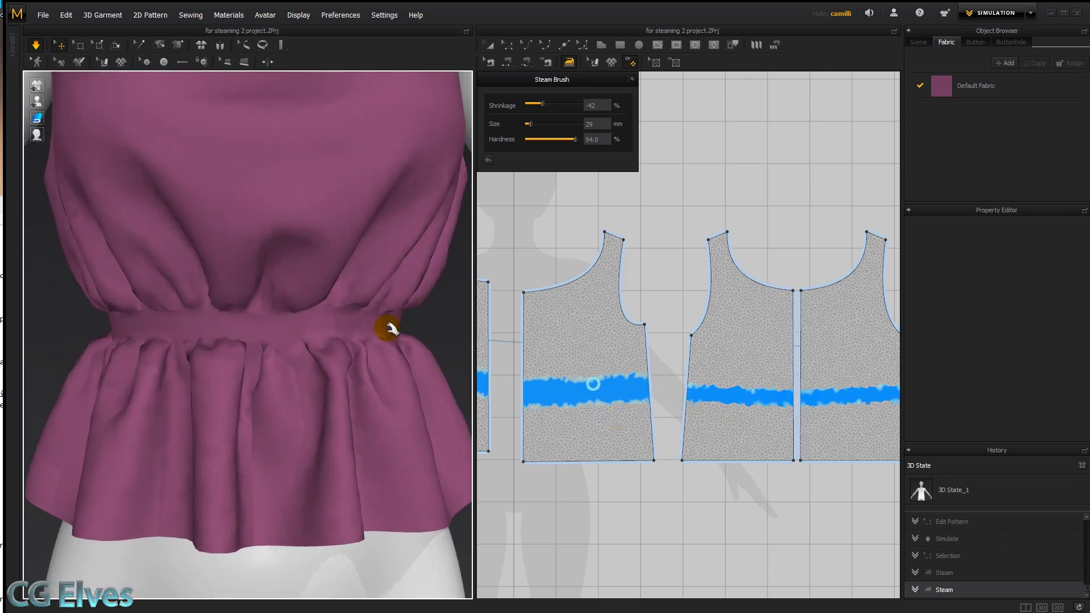
scroll(385, 330, "down", 5)
scroll(383, 335, "down", 4)
right_click_drag(358, 343, 368, 374)
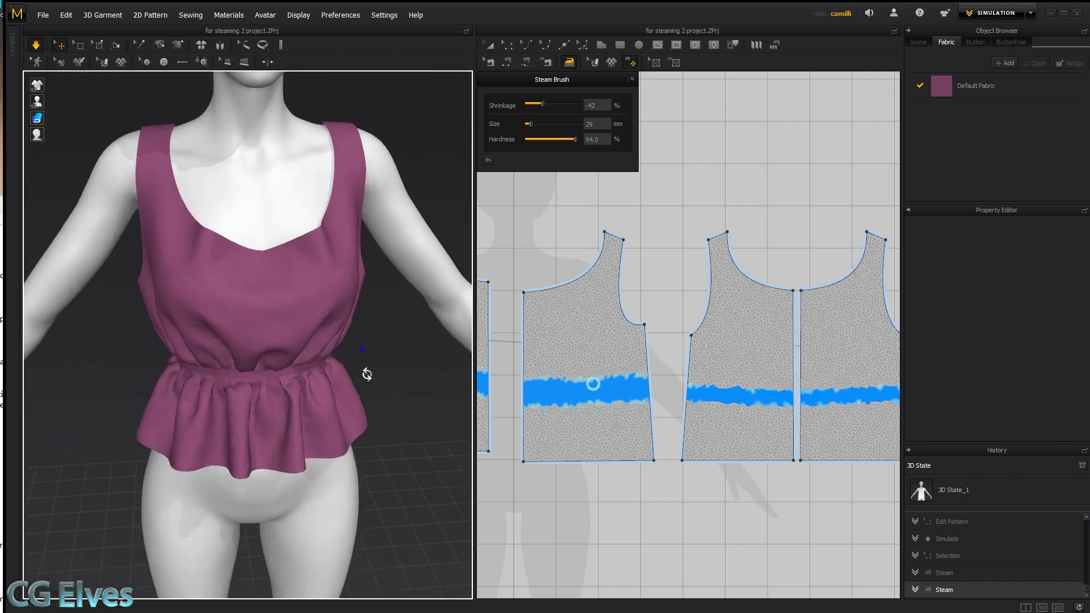
Steam along the front neckline to pull it into a scoop.
left_click(244, 252)
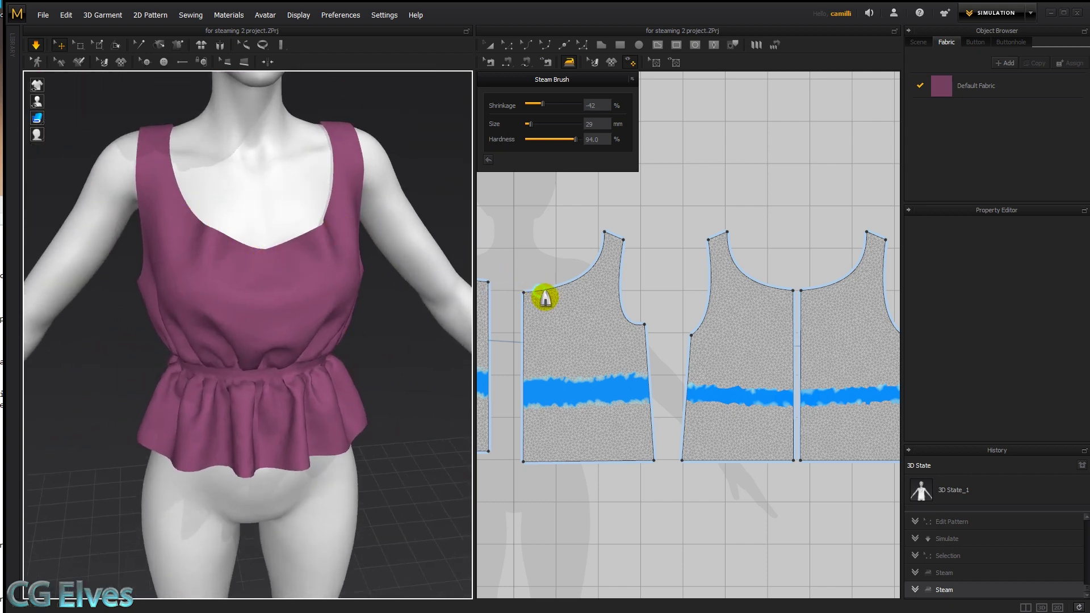
right_click_drag(530, 297, 569, 303)
left_click_drag(566, 301, 627, 282)
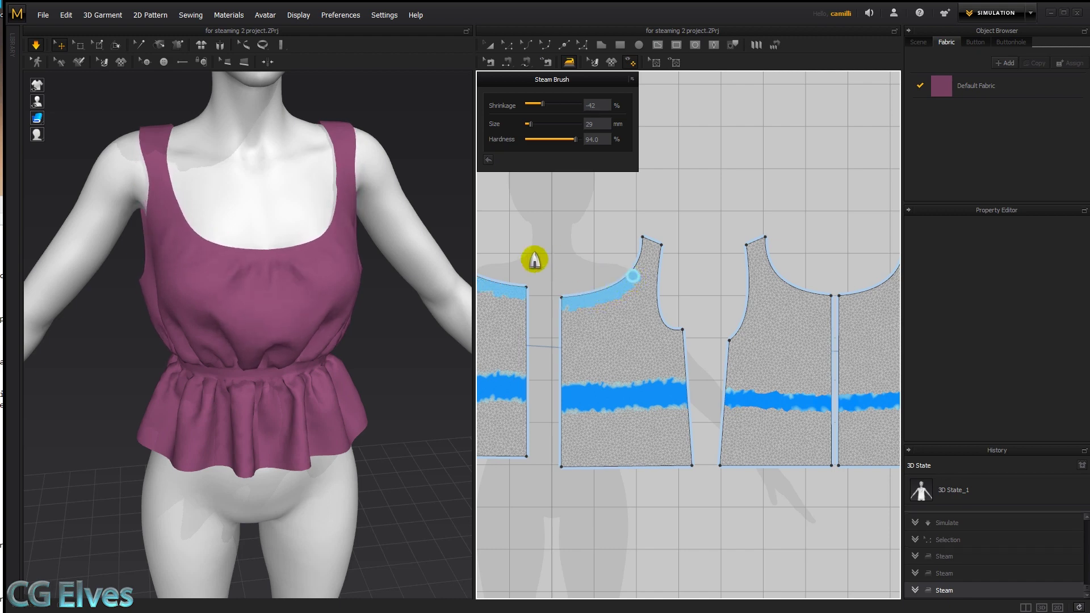
Steam along the full back neckline so it gathers softly.
mouse_move(382, 250)
right_mouse_down()
mouse_move(133, 241)
mouse_move(151, 241)
right_mouse_up()
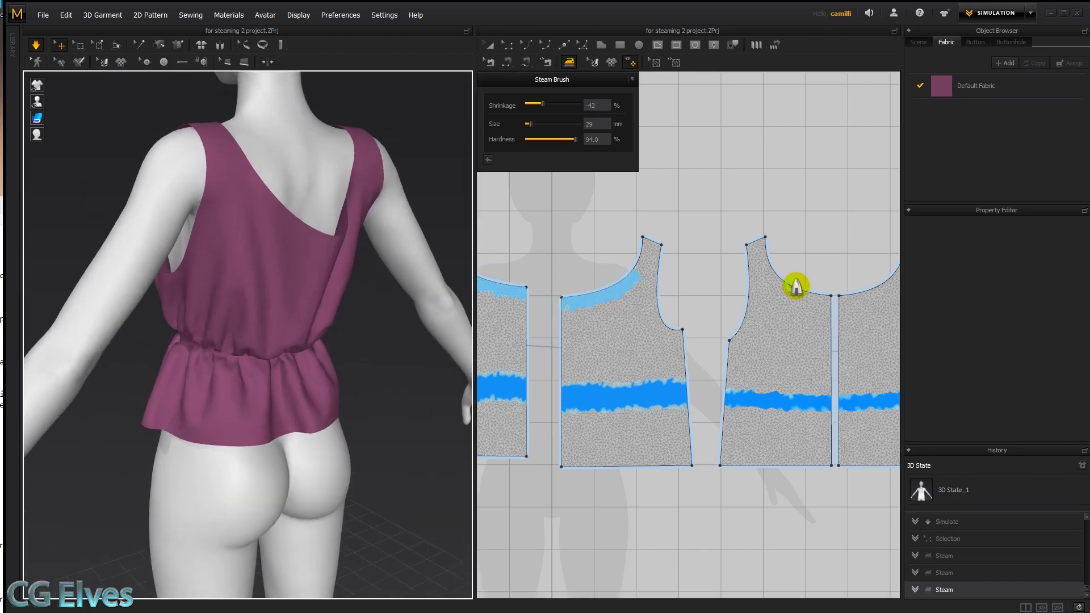
left_click(770, 271)
mouse_move(780, 280)
left_mouse_down()
mouse_move(823, 296)
mouse_move(775, 277)
left_mouse_up()
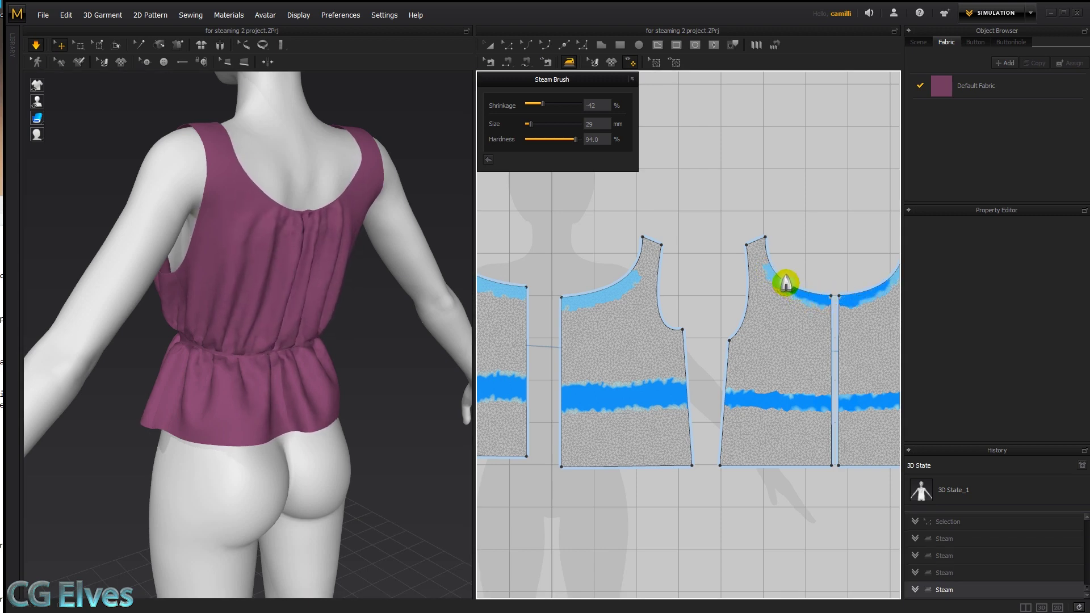
mouse_move(165, 304)
right_mouse_down()
mouse_move(231, 293)
mouse_move(419, 305)
right_mouse_up()
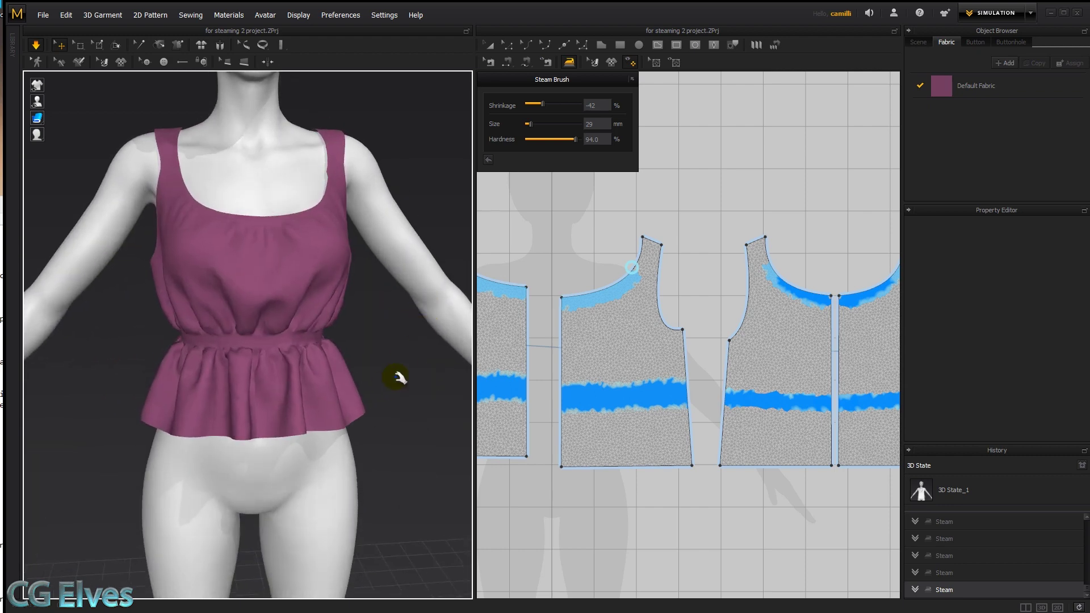
right_click_drag(258, 287, 287, 286)
Remove all steam from the tank-top patterns.
left_click(620, 390)
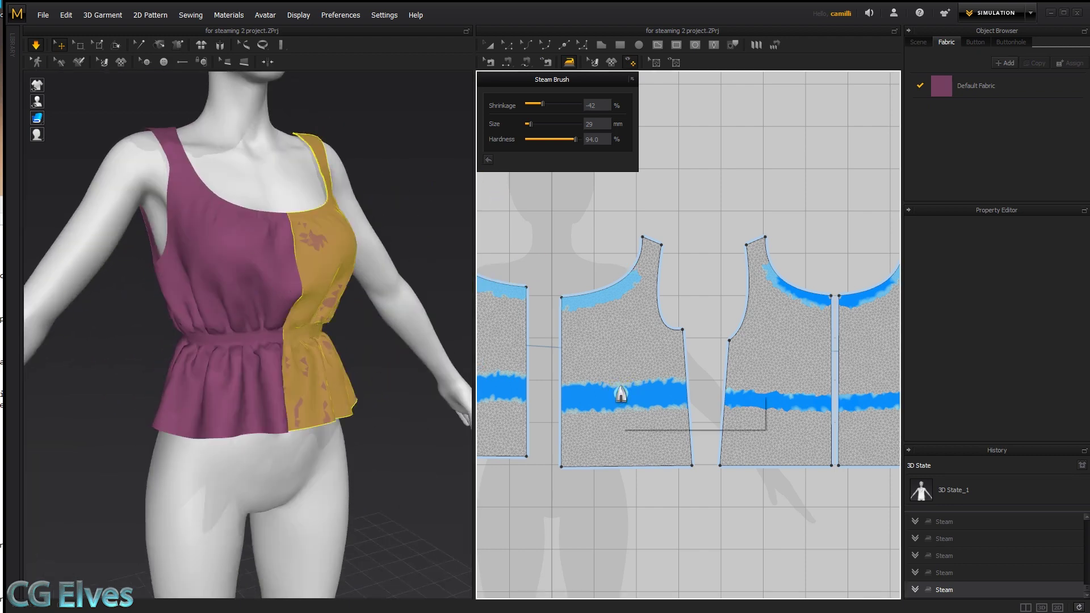
right_click(622, 393)
left_click(650, 422)
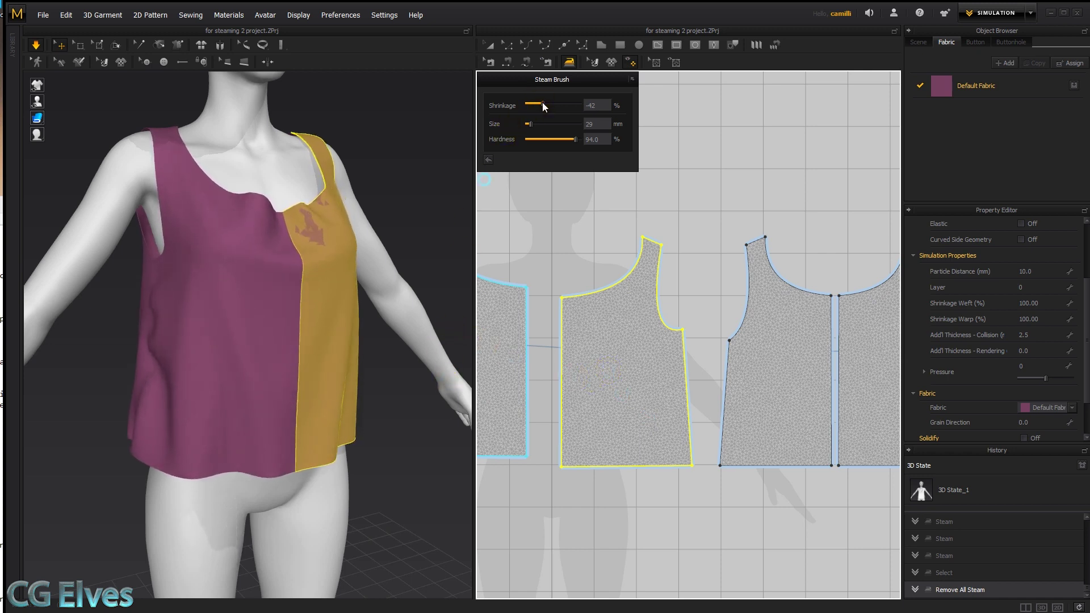
Give the steam brush positive shrinkage and a larger size, then steam a big spot on the front piece to bloat it.
left_click_drag(544, 103, 558, 104)
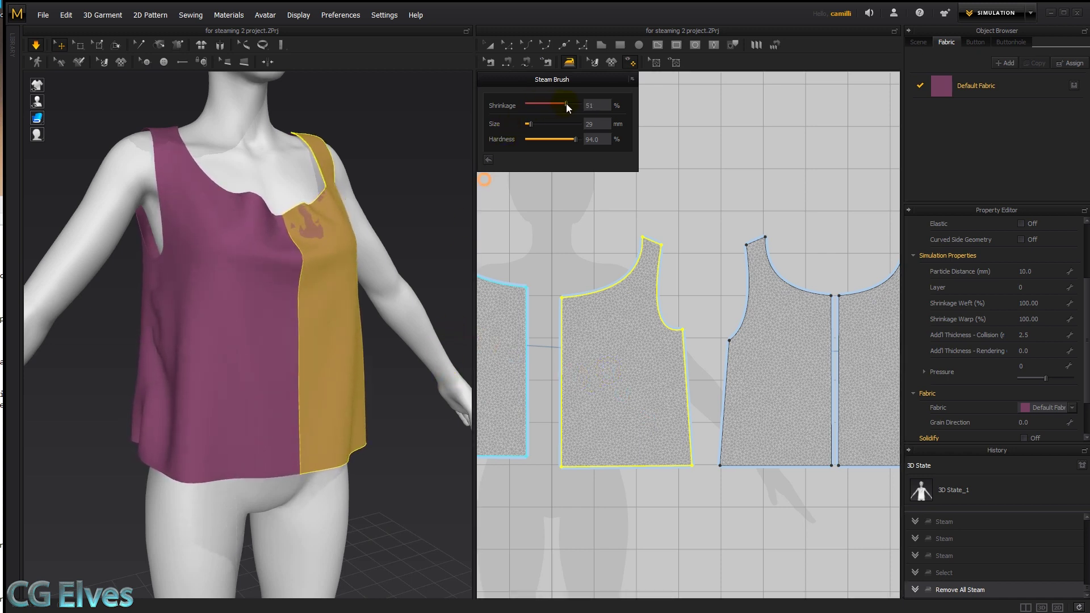
left_click_drag(533, 123, 570, 140)
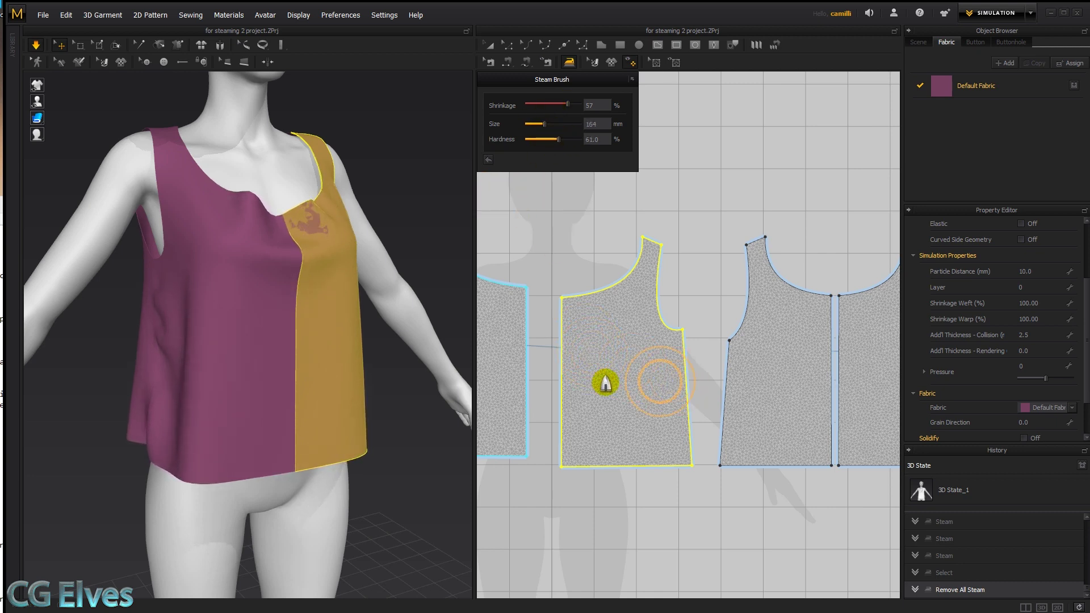
mouse_move(607, 346)
left_mouse_down()
mouse_move(624, 354)
mouse_move(611, 346)
left_mouse_up()
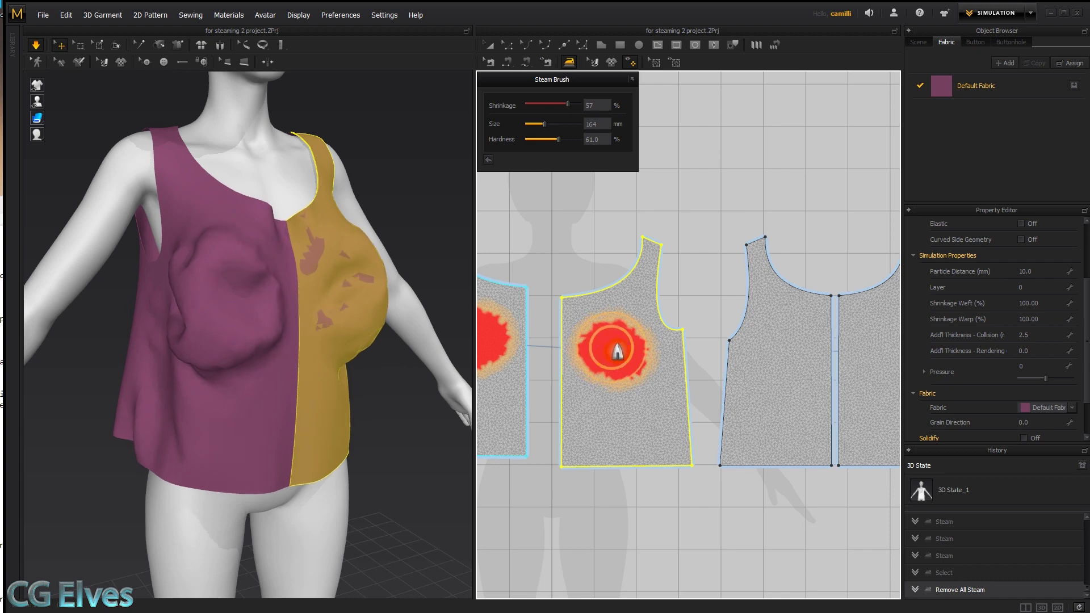
left_click_drag(611, 346, 608, 347)
mouse_move(395, 325)
right_mouse_down()
mouse_move(311, 316)
mouse_move(291, 333)
mouse_move(132, 319)
right_mouse_up()
left_click(116, 316)
left_click(91, 298)
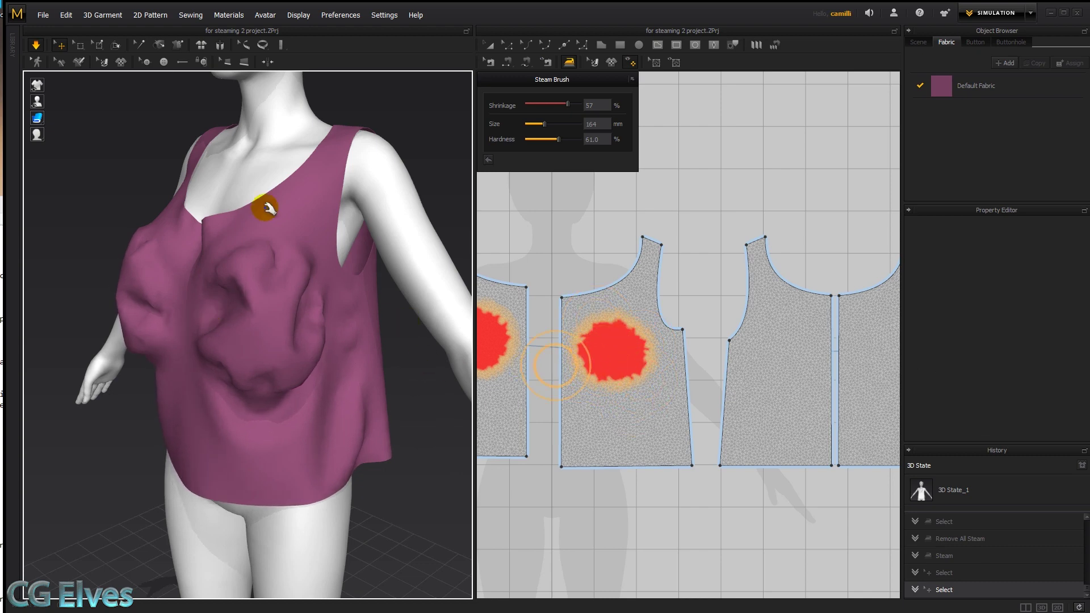
right_click_drag(160, 332, 301, 304)
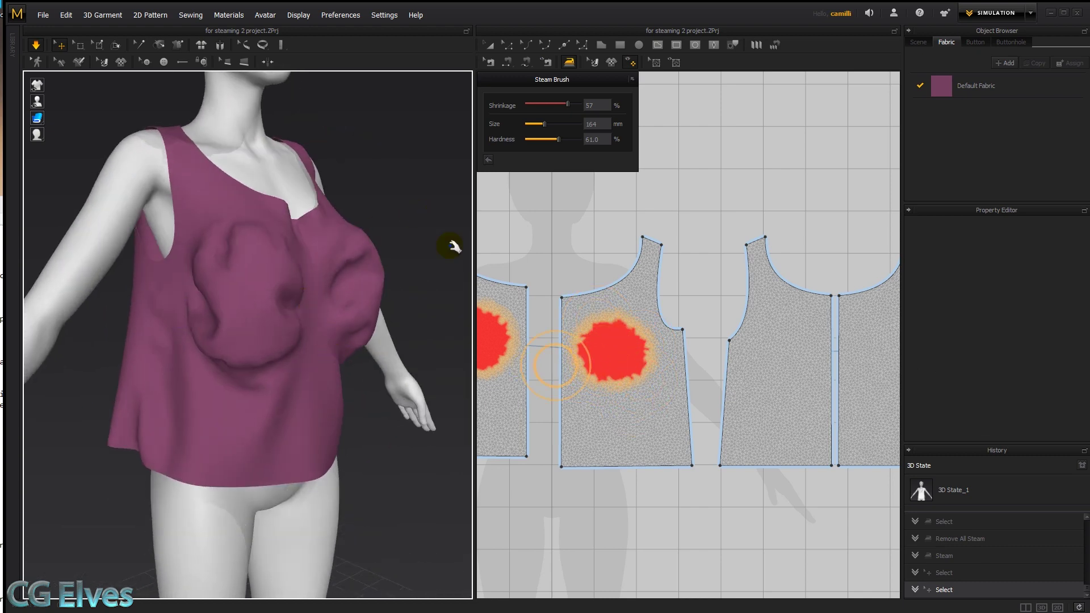
mouse_move(360, 433)
right_mouse_down()
mouse_move(438, 419)
mouse_move(365, 426)
right_mouse_up()
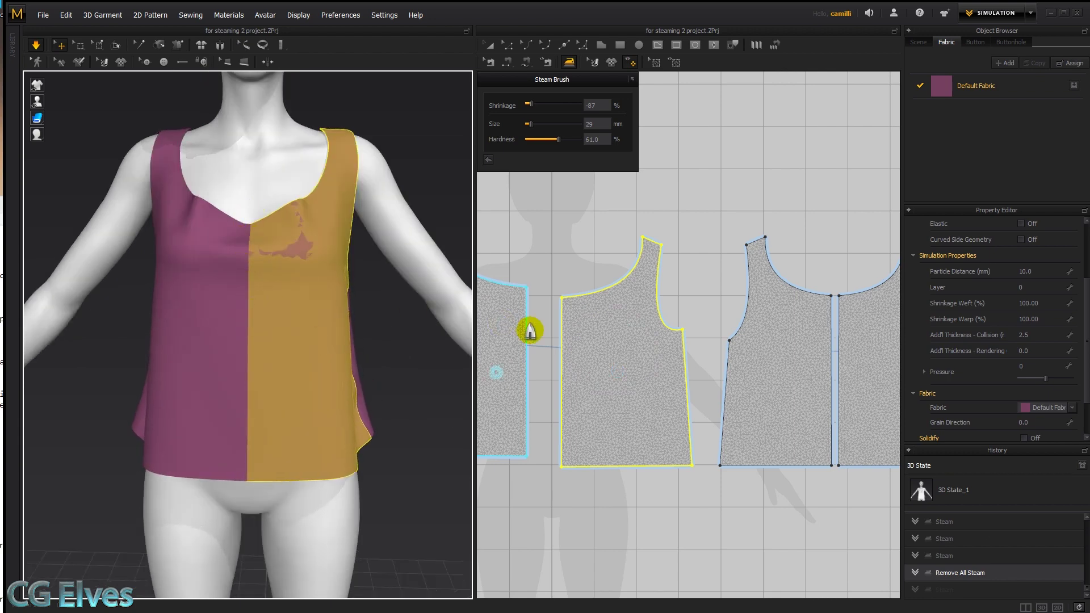
Steam down the centre front edge of the front piece.
left_click_drag(563, 303, 567, 370)
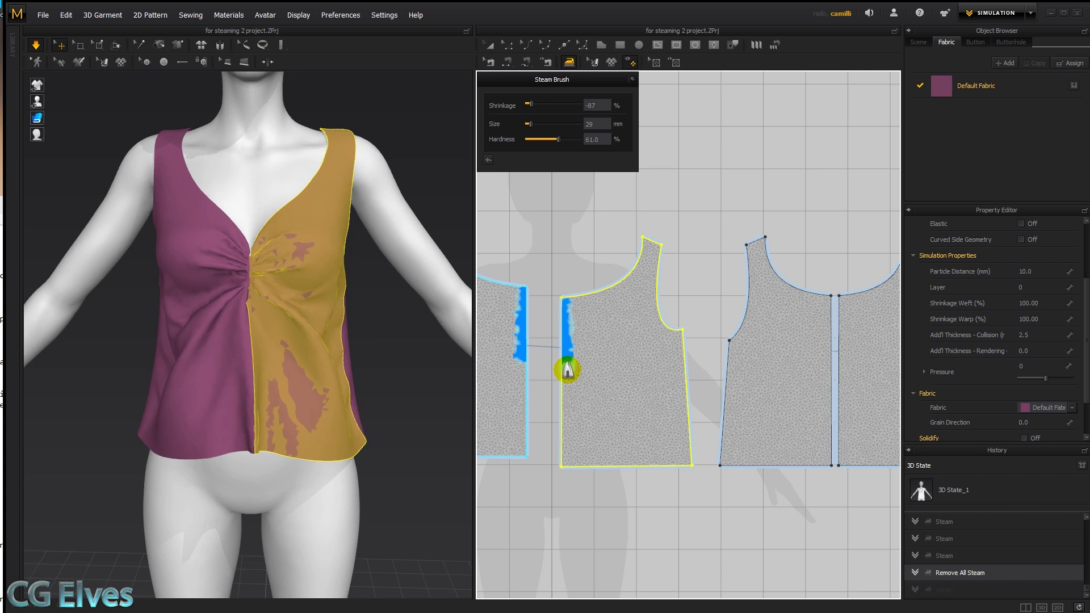
left_click(374, 332)
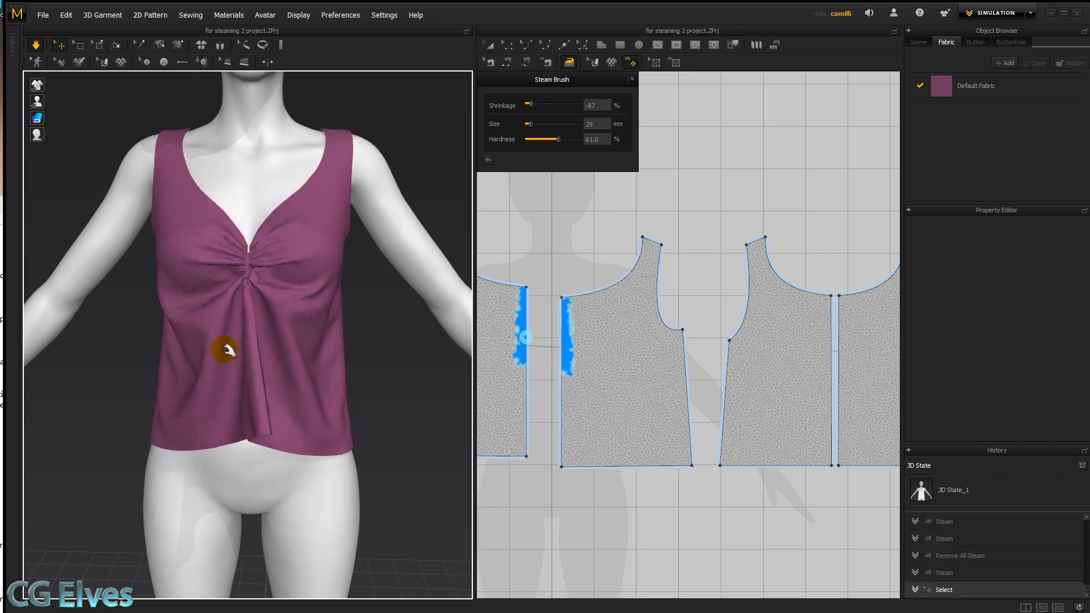
right_click_drag(244, 353, 318, 348)
right_click_drag(567, 487, 676, 475)
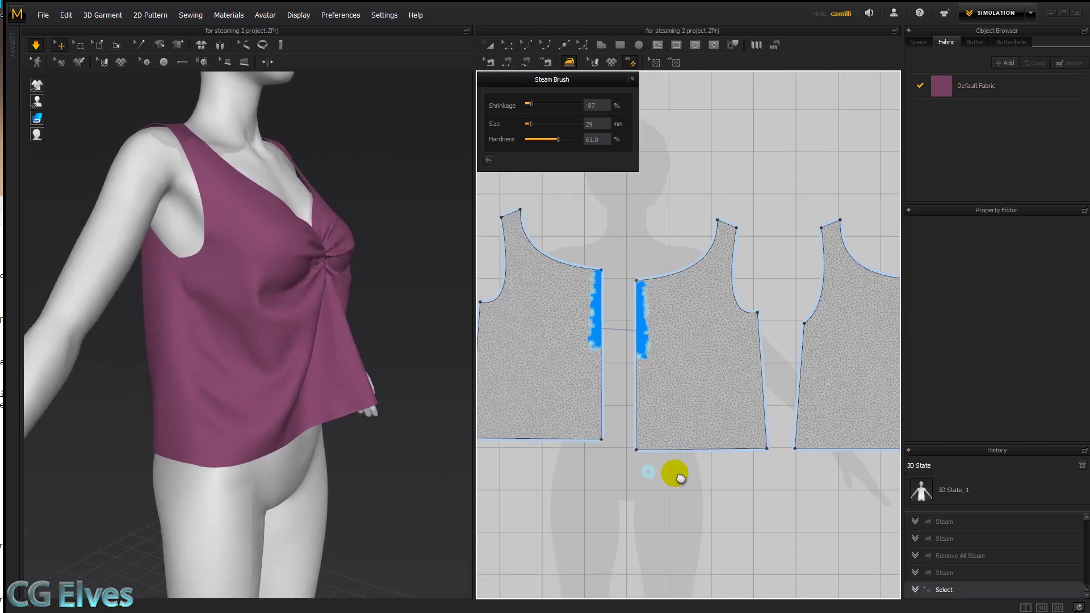
Add a centre-edge point and move the front pieces' bottom centre corners inward into a V hem.
key("z")
left_click_drag(514, 434, 524, 438)
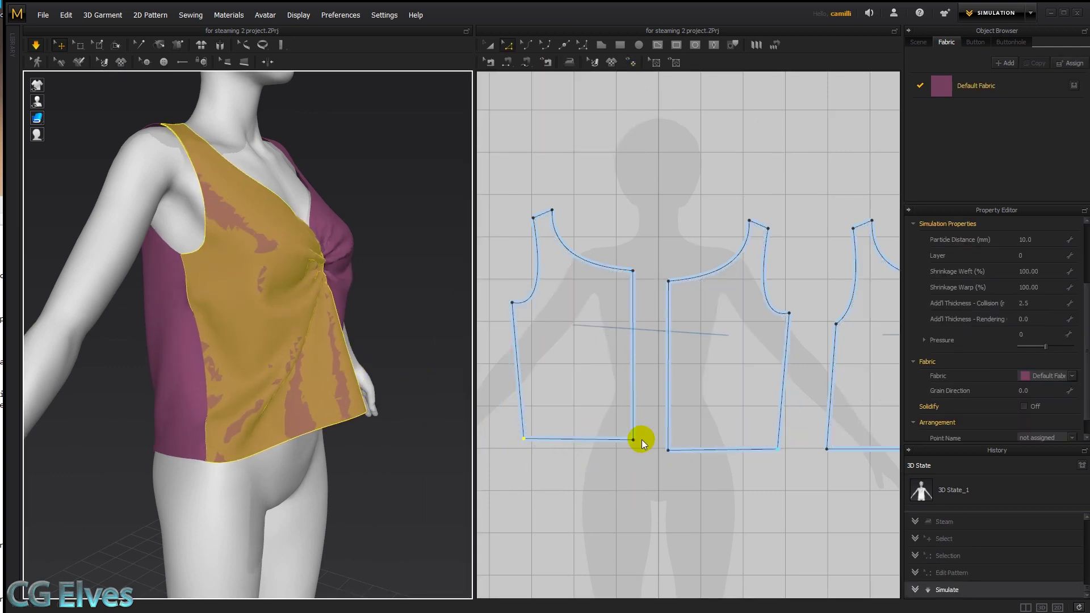
key("x")
left_click(633, 352)
key("z")
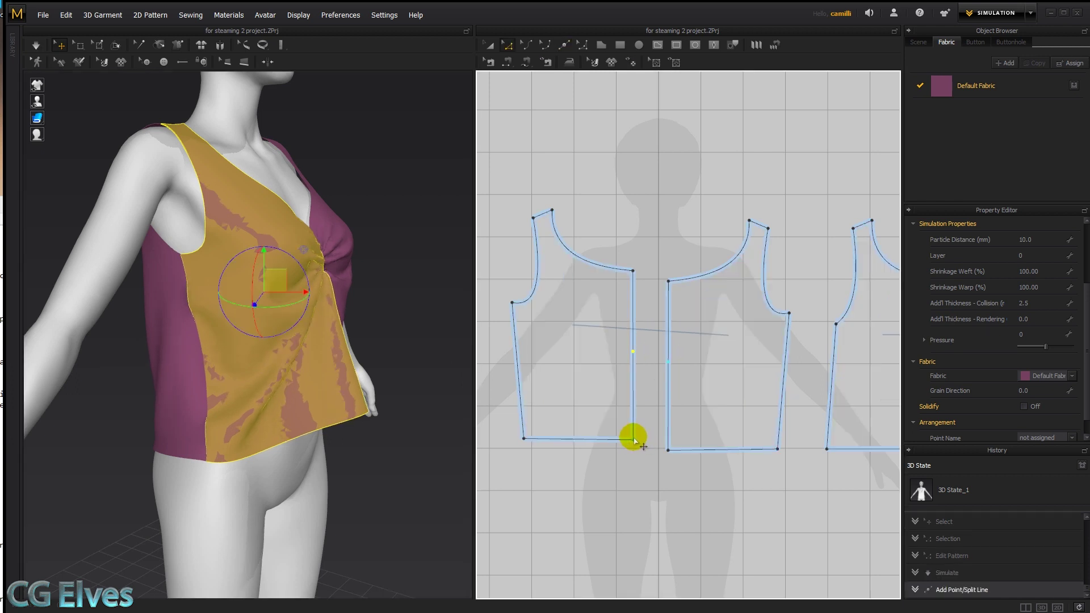
left_click_drag(633, 439, 616, 440)
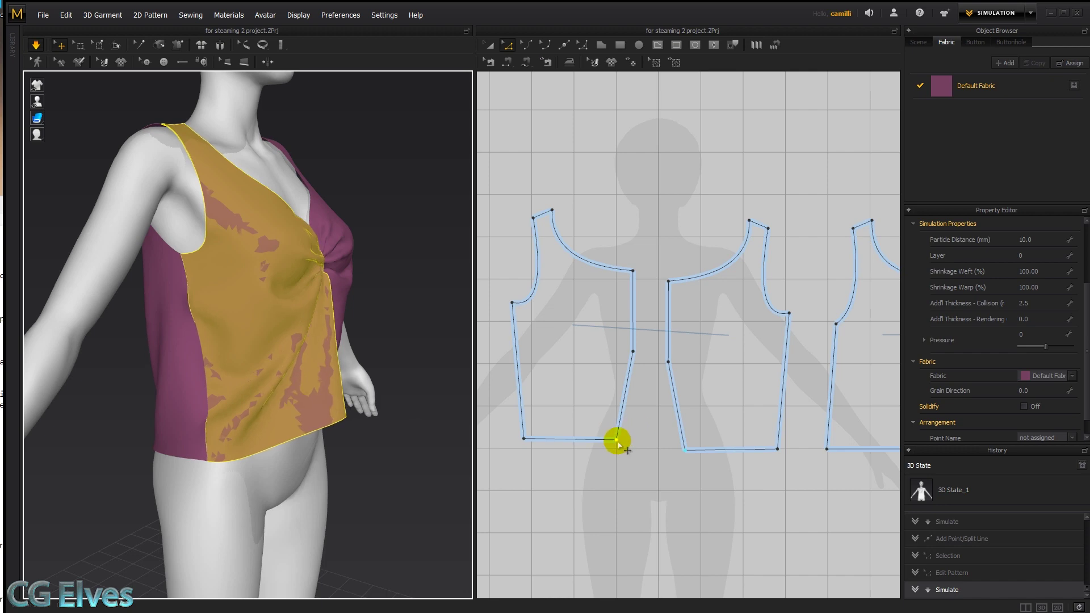
left_click_drag(617, 440, 607, 440)
left_click_drag(523, 438, 532, 438)
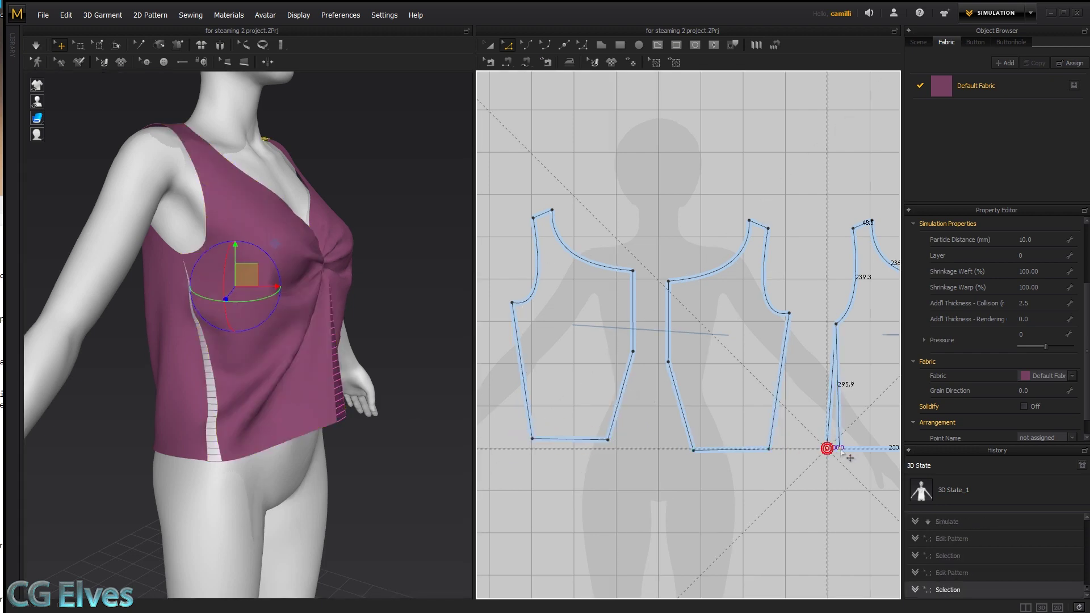
left_click(839, 445)
right_click_drag(409, 450, 479, 476)
left_click_drag(607, 440, 617, 401)
left_click(382, 358)
right_click_drag(382, 357, 375, 391)
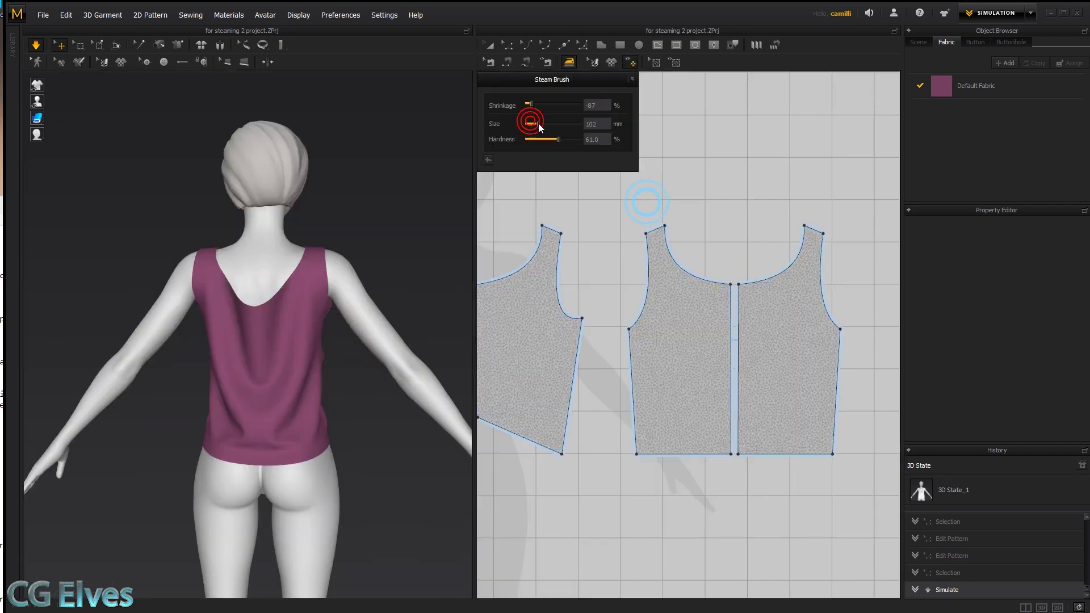
Steam the back centre seam, undo it, and restart the simulation to settle the front twist.
left_click_drag(726, 308, 730, 358)
mouse_move(352, 340)
right_mouse_down()
mouse_move(390, 369)
mouse_move(353, 297)
right_mouse_up()
key("ctrl+z")
right_click_drag(244, 397, 462, 433)
key("space")
scroll(645, 332, "down", 3)
scroll(681, 340, "down", 2)
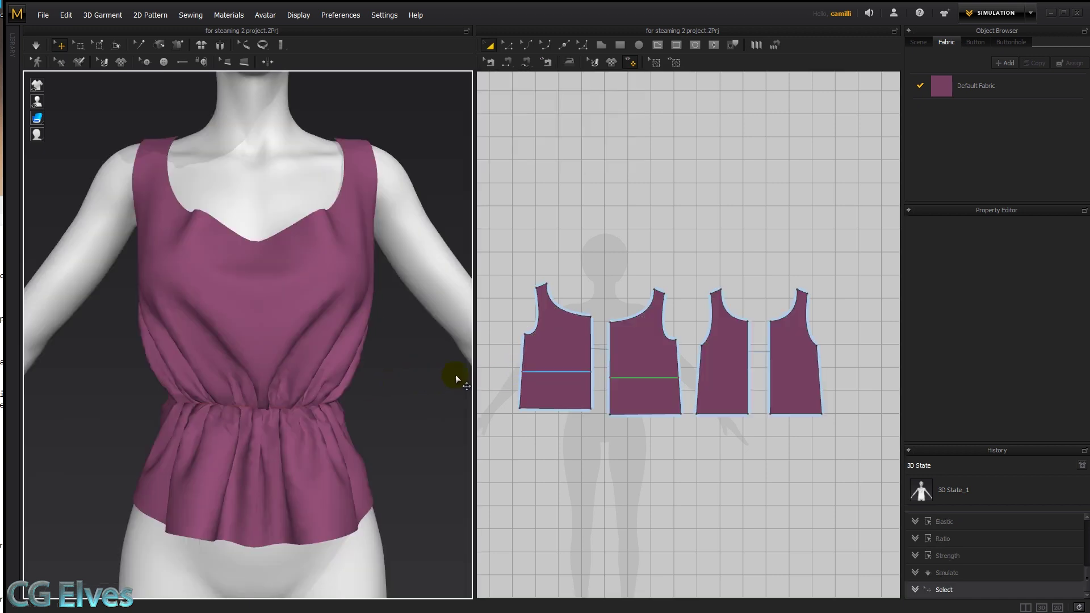
Copy the elastic waist line slightly higher and simulate to regather the waist.
left_click(556, 371)
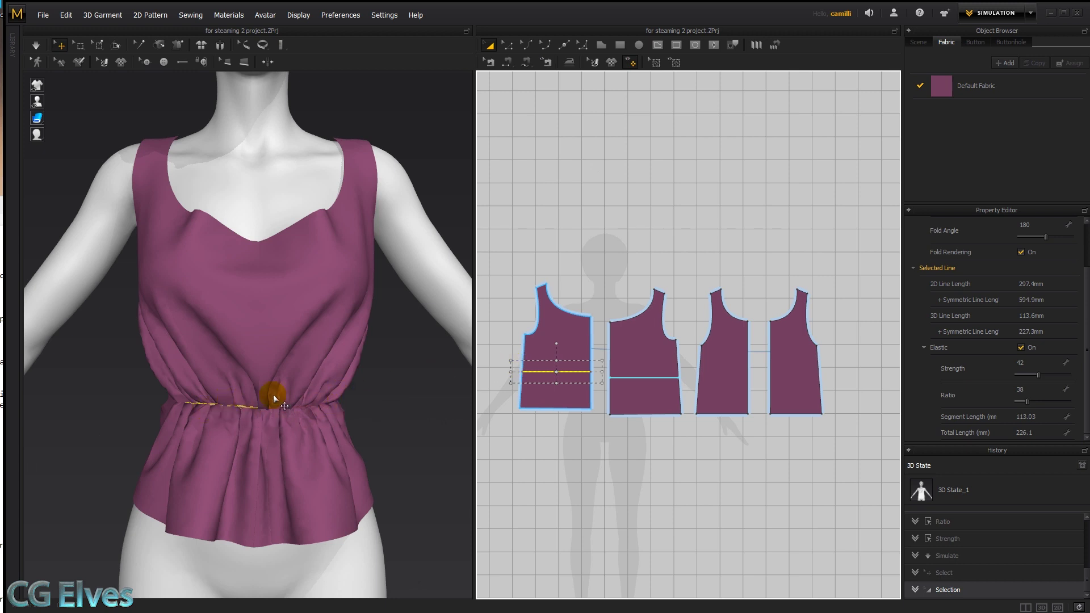
left_click(373, 388)
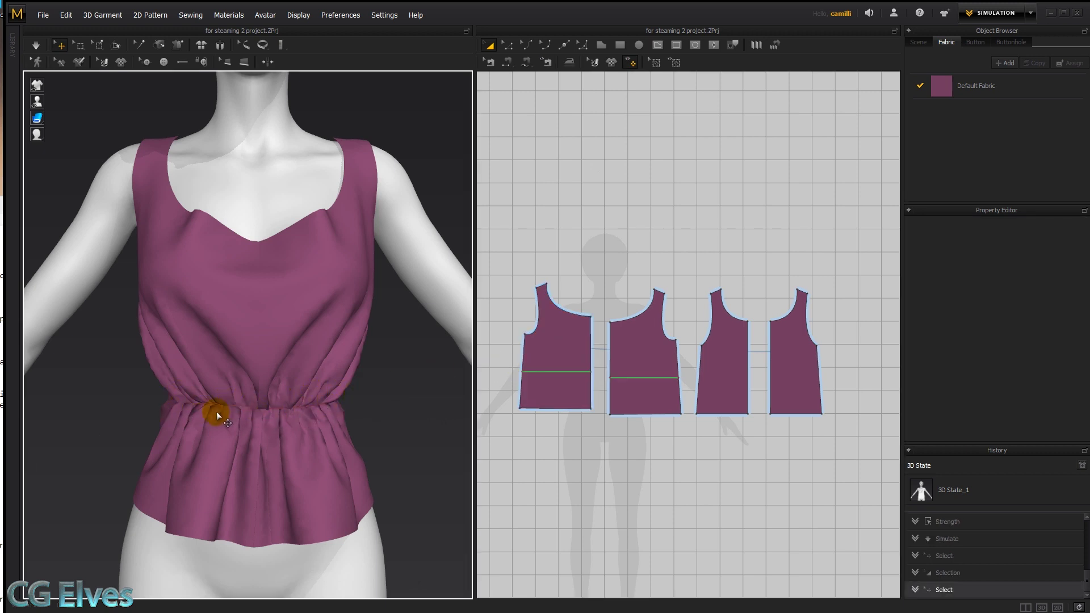
scroll(553, 393, "up", 3)
middle_click_drag(552, 394, 599, 378)
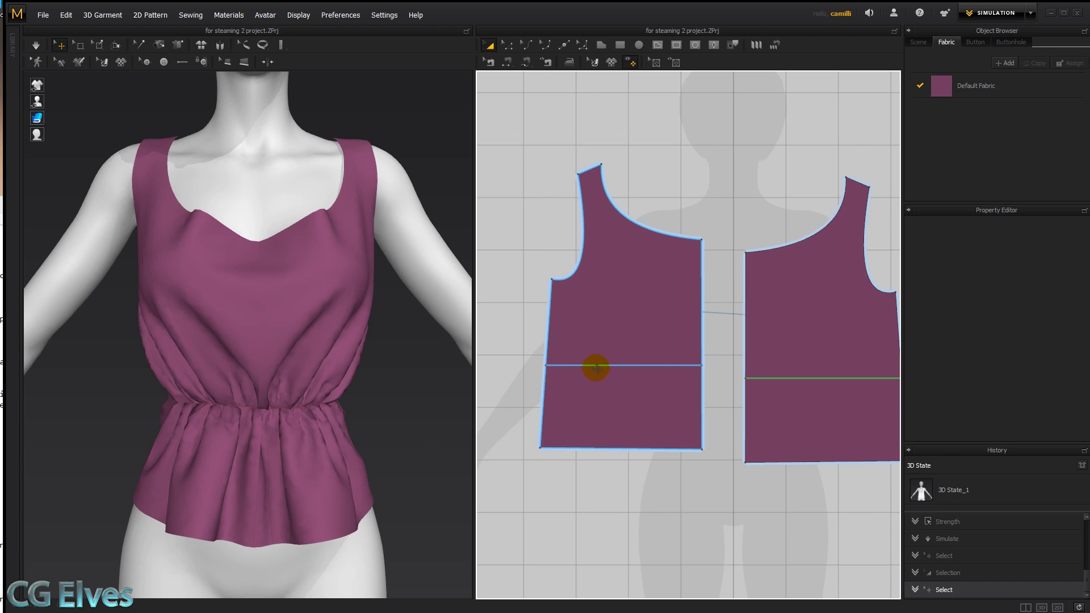
left_click(596, 366)
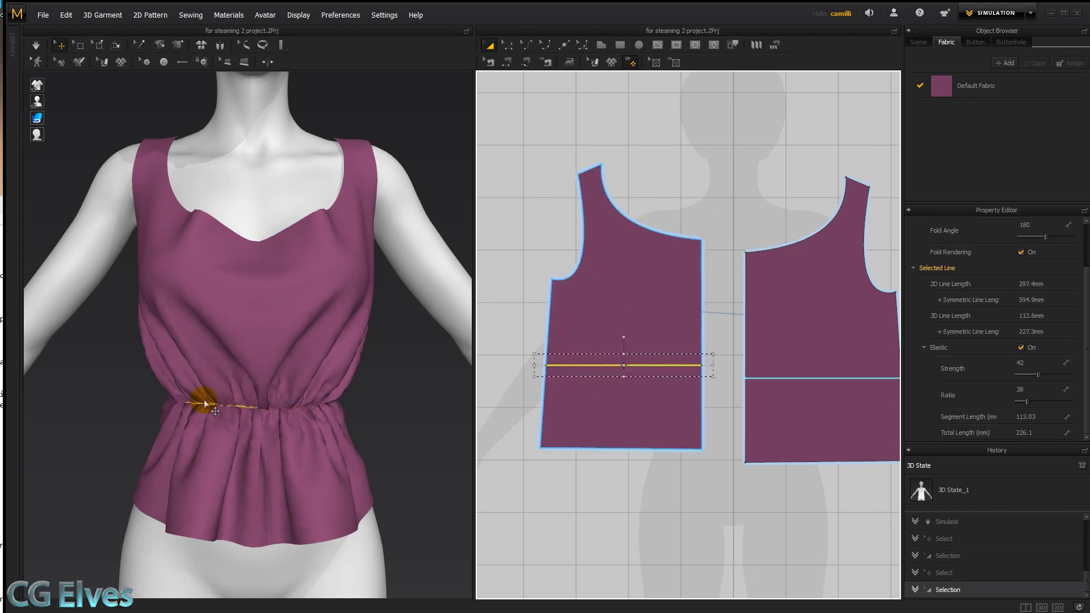
left_click_drag(668, 367, 626, 354)
left_click(627, 353)
key("space")
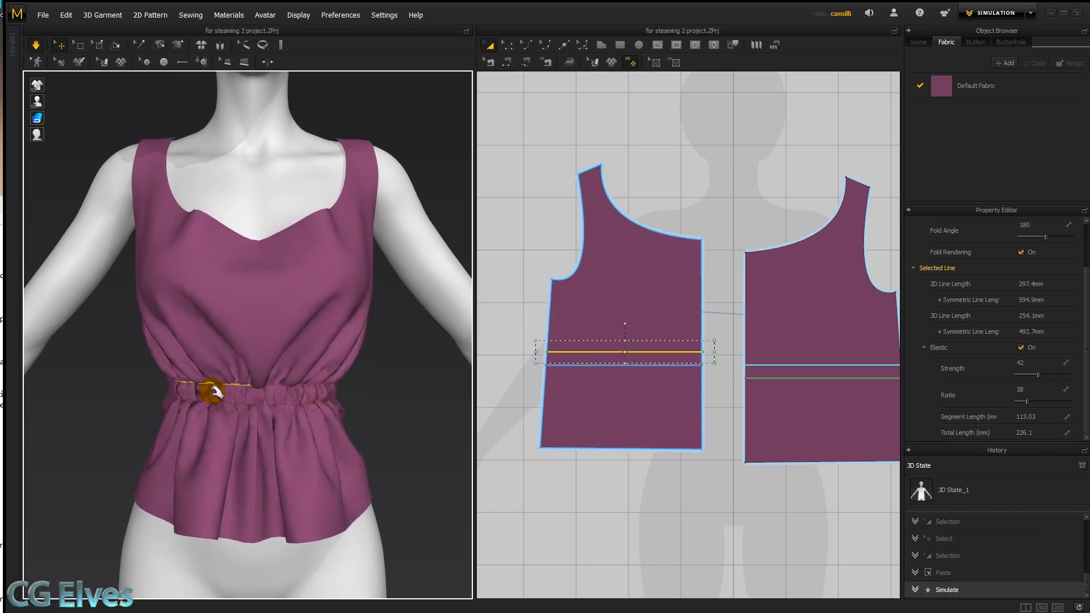
key("space")
Delete the elastic waist lines, steam a band across both pieces' waists, and simulate.
left_click(396, 383)
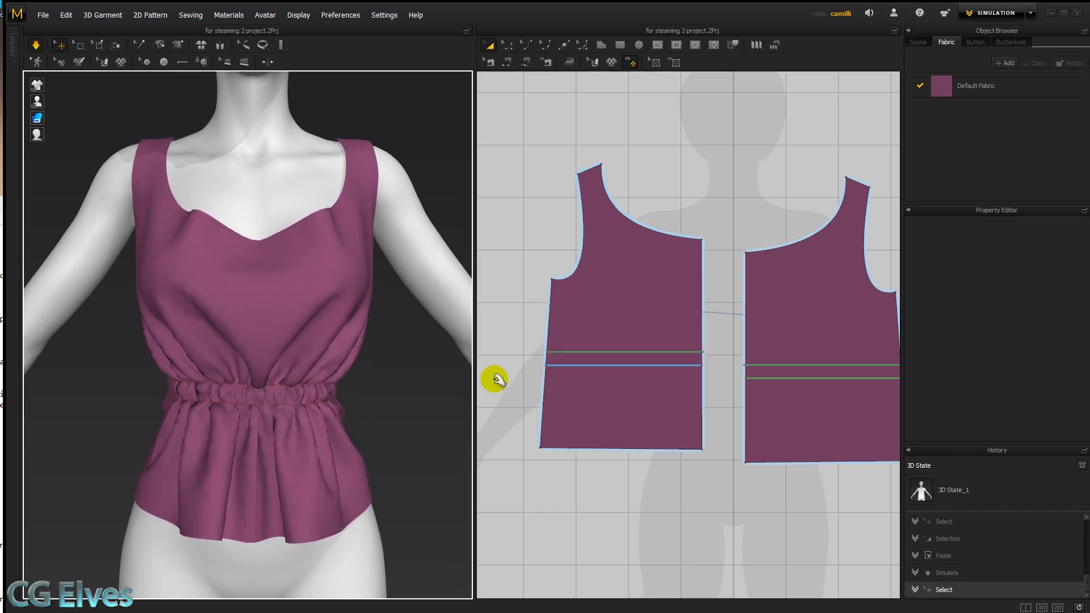
left_click(560, 365)
key("Delete")
left_click_drag(541, 361, 700, 360)
key("space")
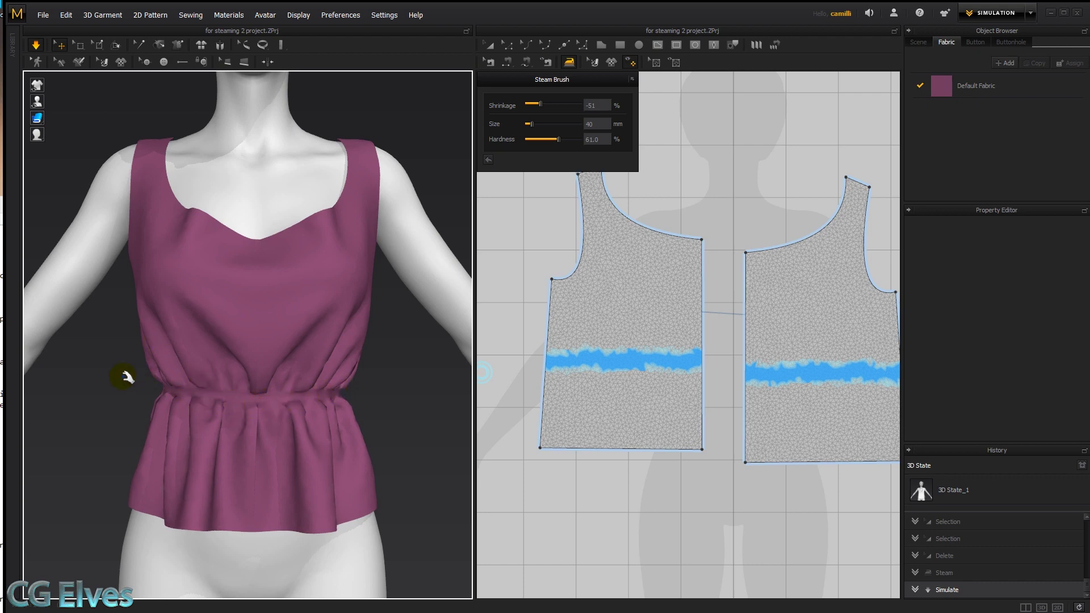
Steam along the neckline curves of both pattern pieces while simulating.
left_click(612, 210)
left_click_drag(612, 210, 709, 244)
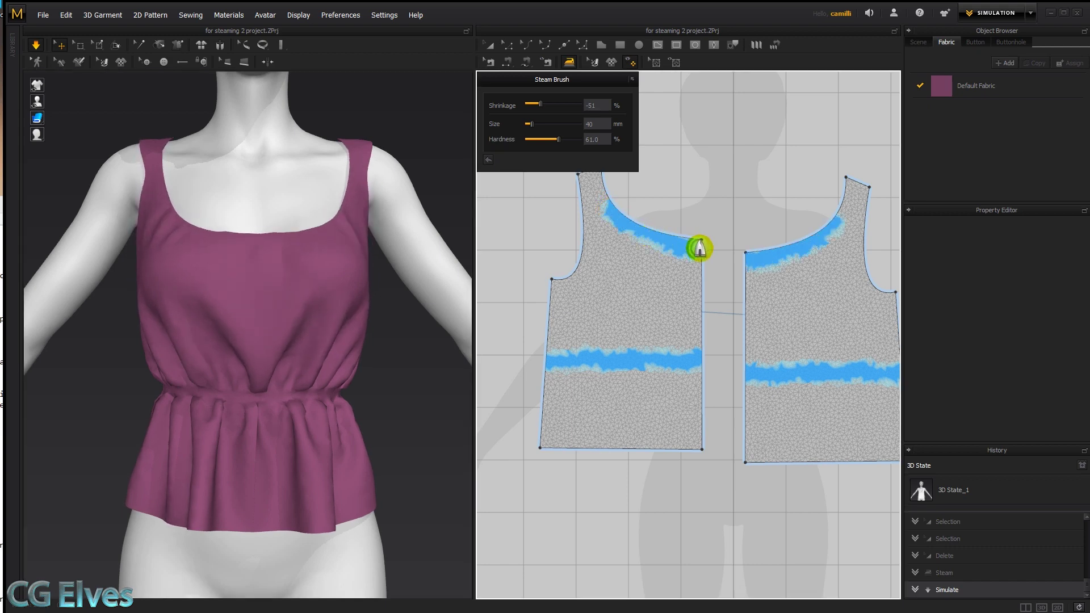